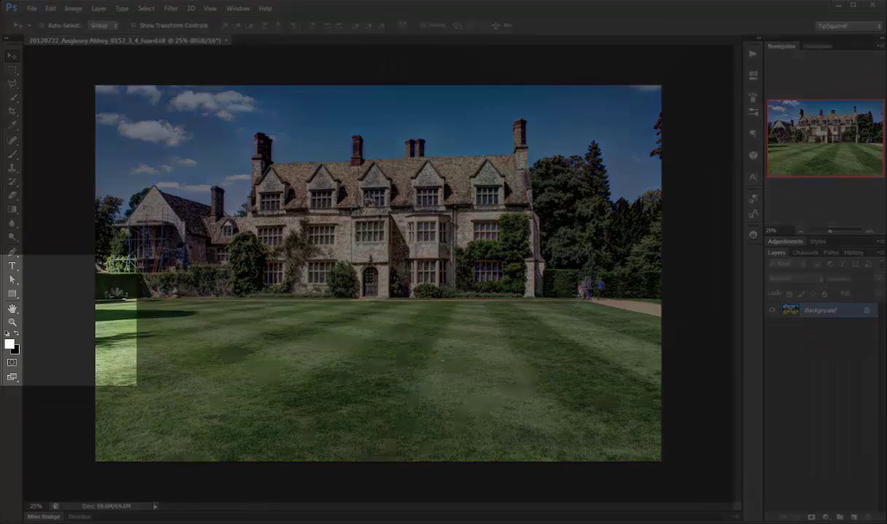
- Select the Ellipse Tool in Shape mode
click(13, 296)
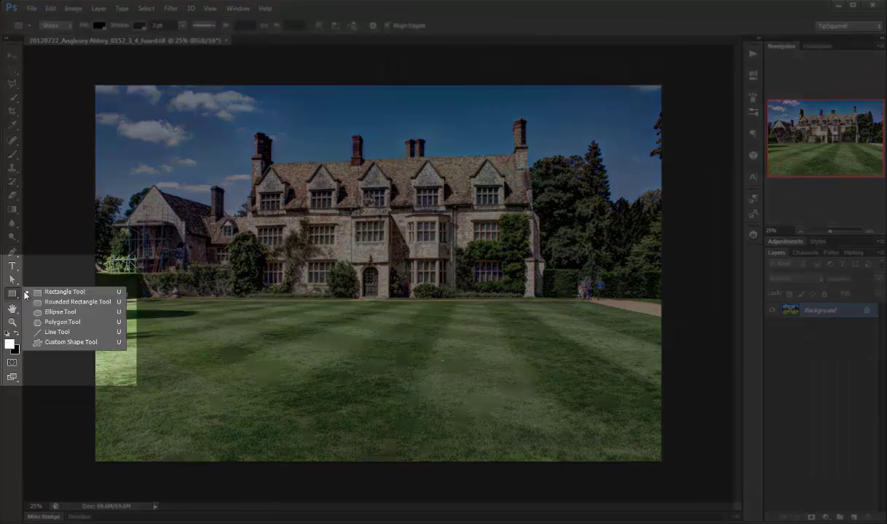
click(61, 312)
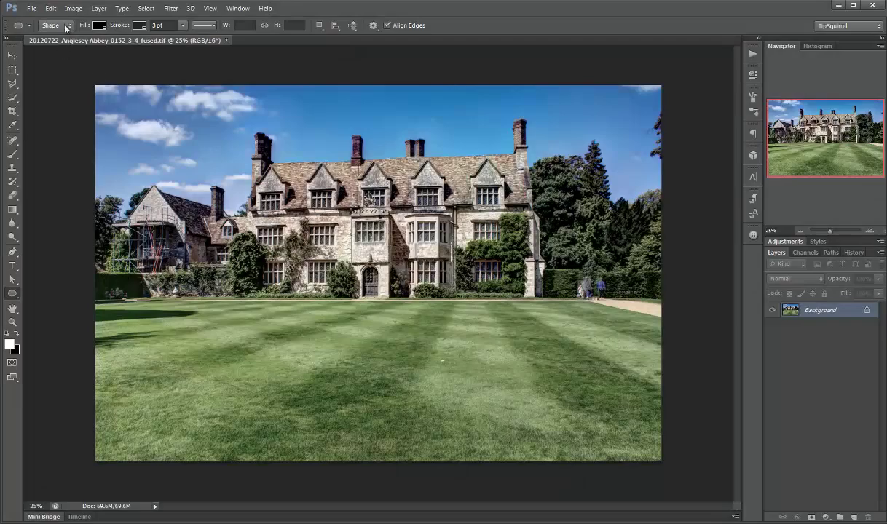
click(64, 26)
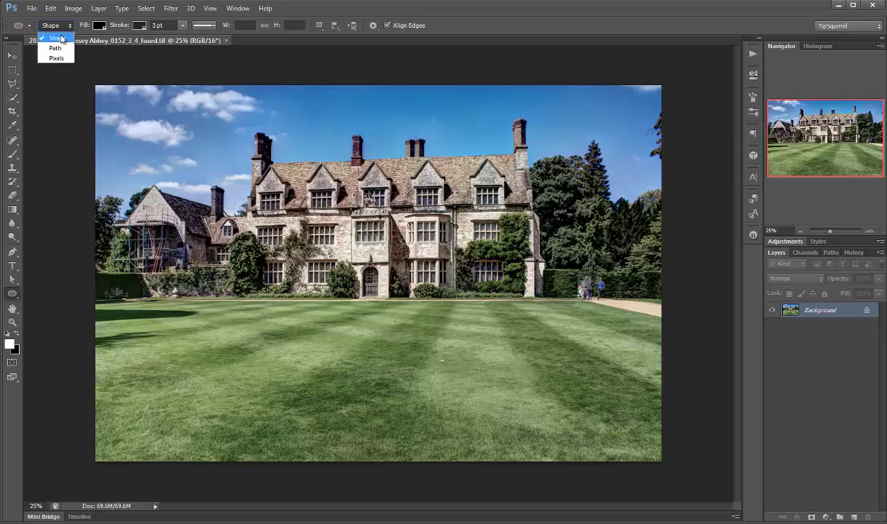
click(56, 37)
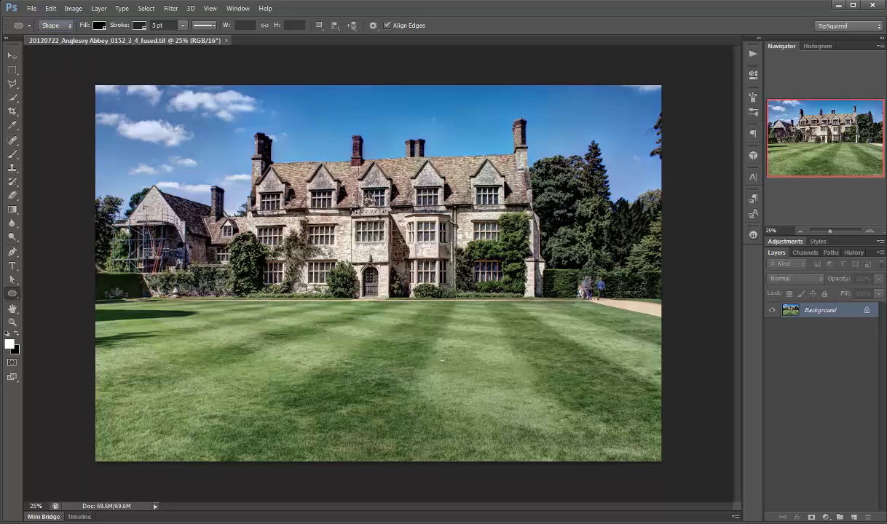
- Enter 775 px width and 775 px height in the Create Ellipse dialog
click(289, 198)
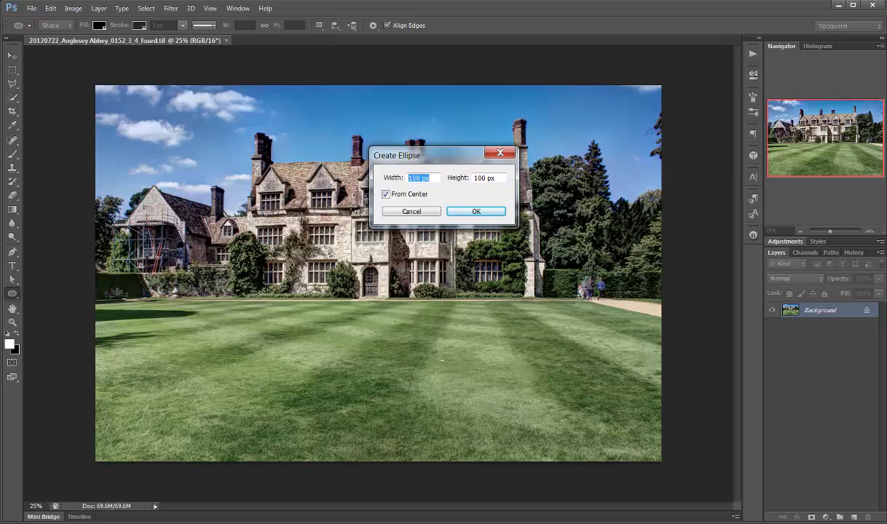
text(775)
key(Tab)
text(775)
key(Tab)
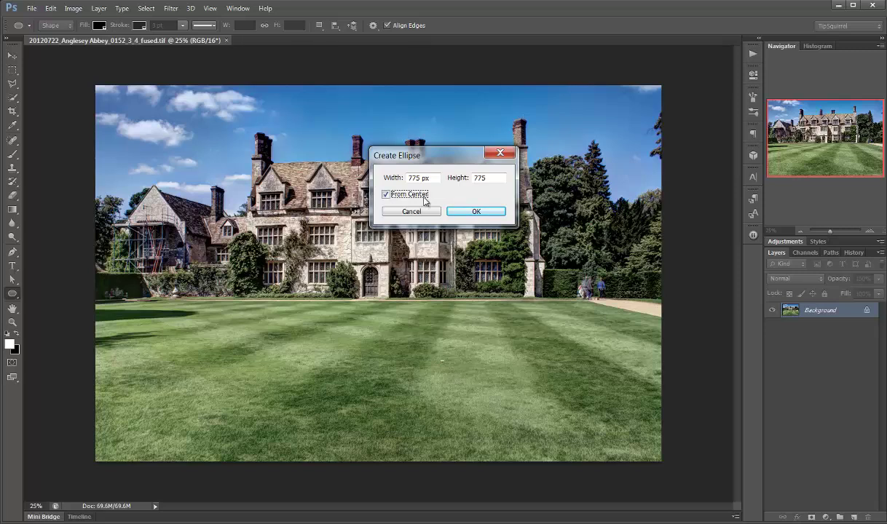
- Create the 775 px circle and fill it with light red R255 G65 B65
click(469, 212)
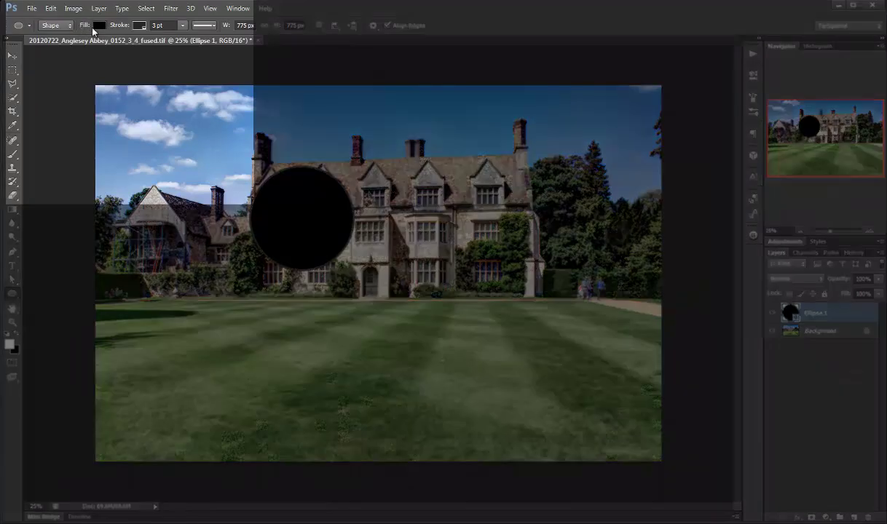
click(99, 28)
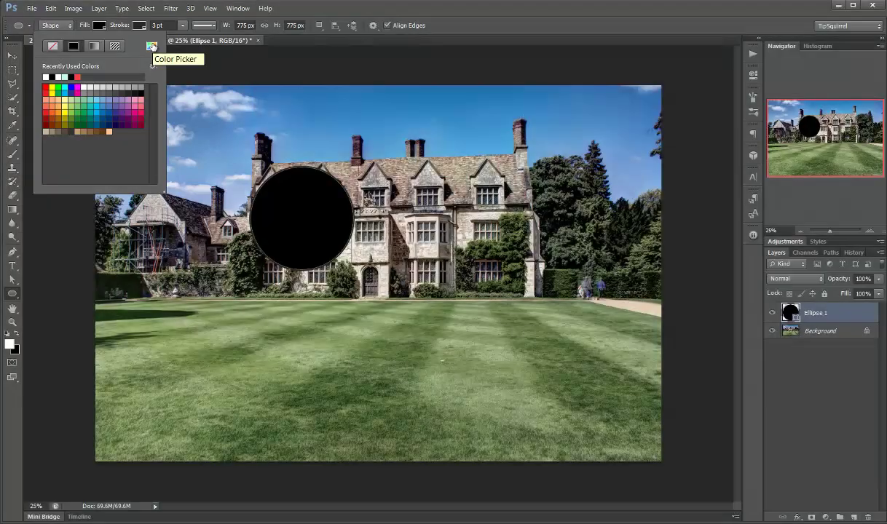
click(152, 46)
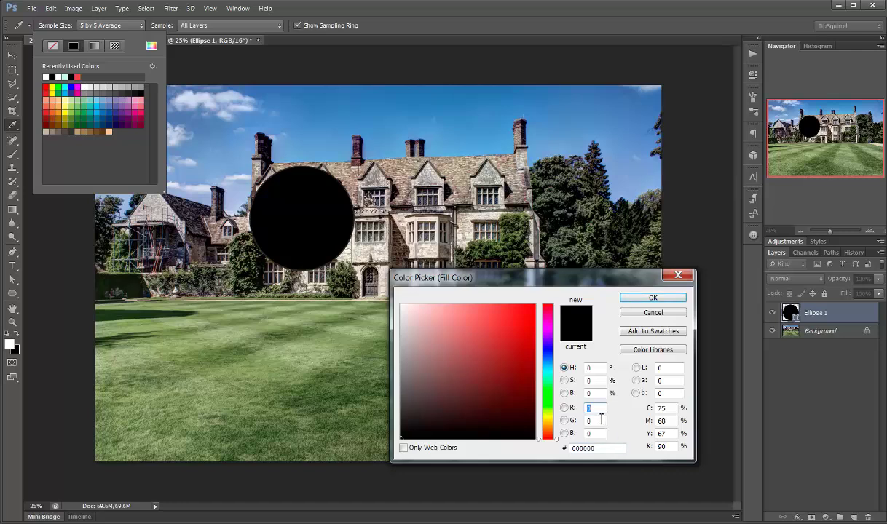
text(255)
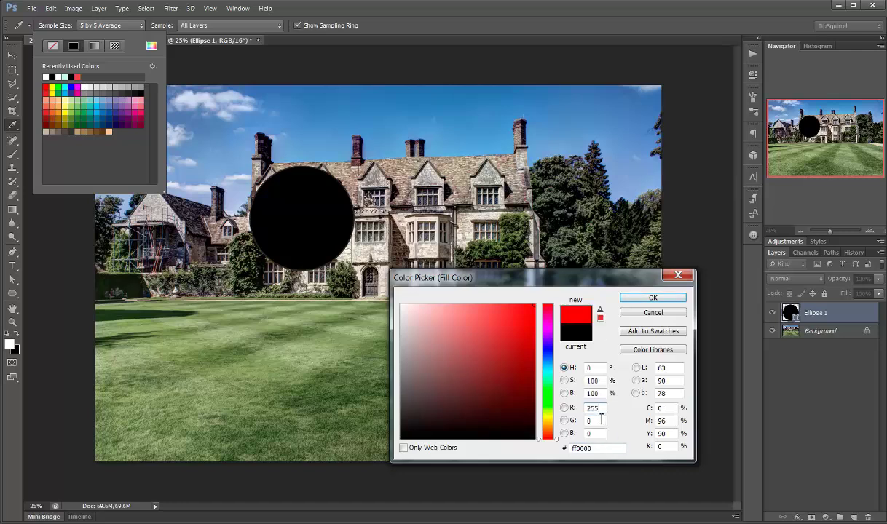
key(Tab)
text(65)
key(Tab)
text(65)
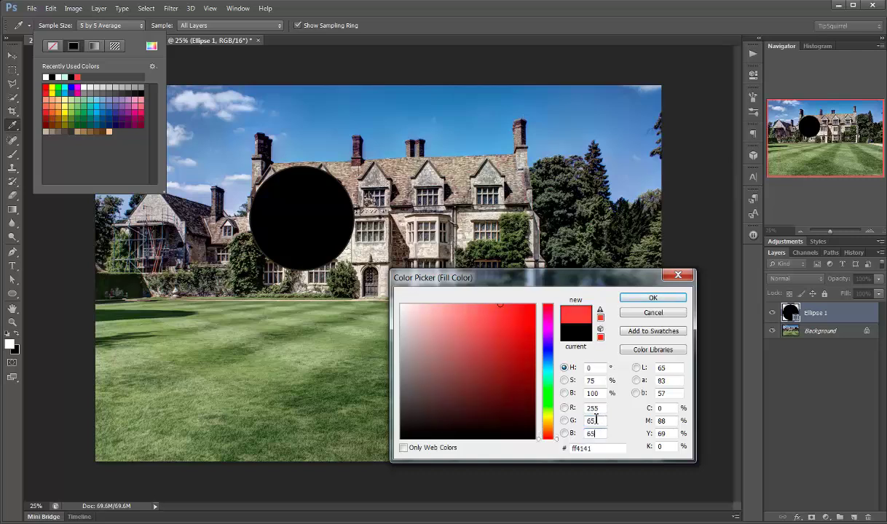
click(646, 297)
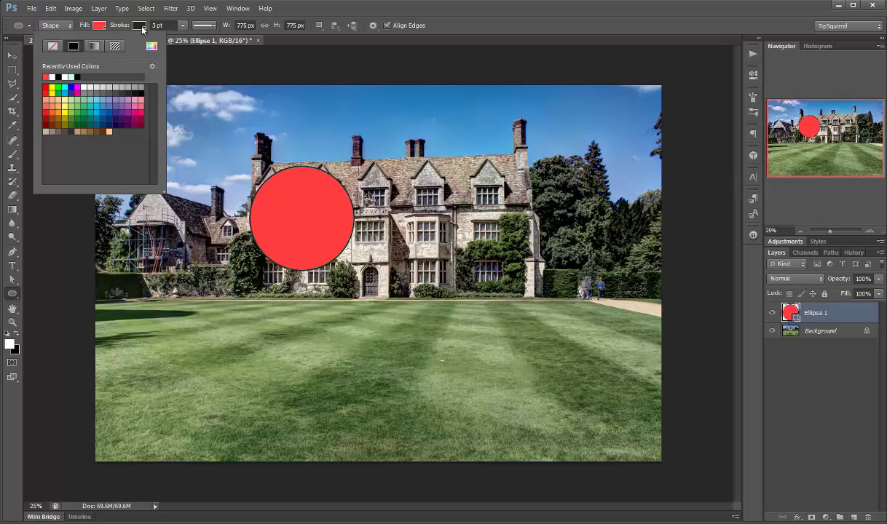
- Set the circle's stroke to No Color
click(140, 27)
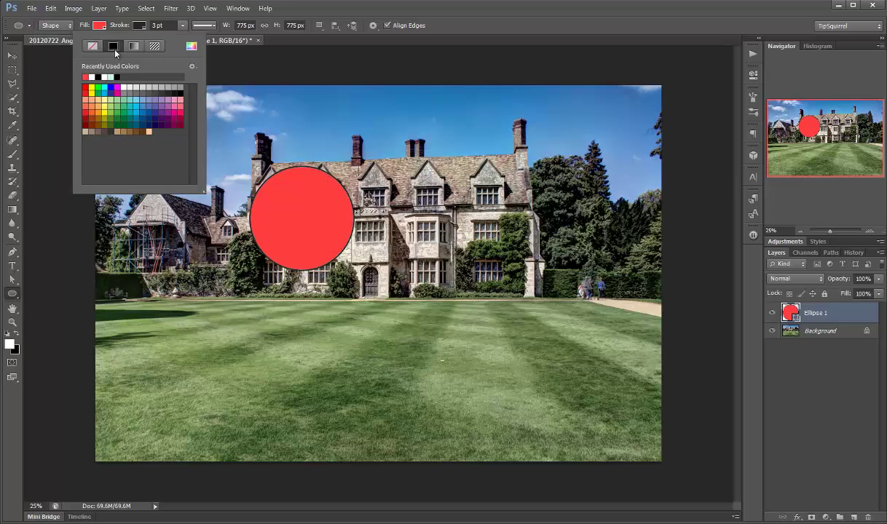
click(93, 46)
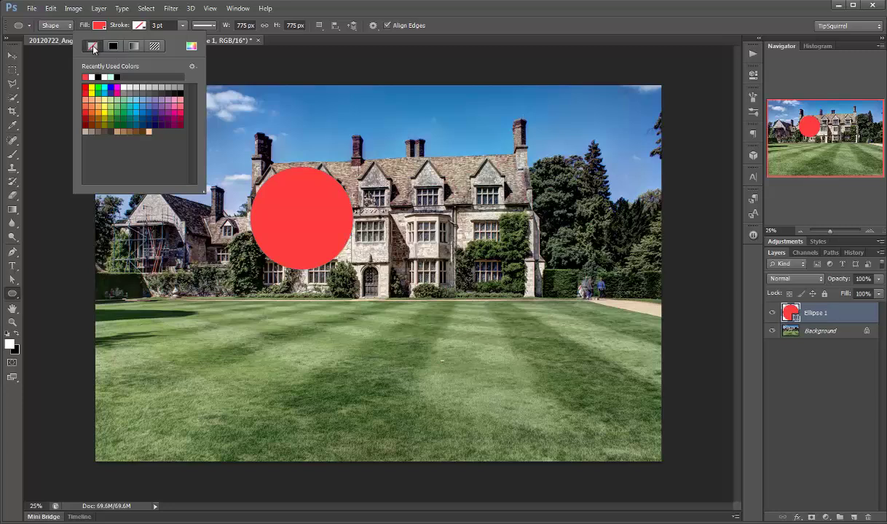
click(337, 13)
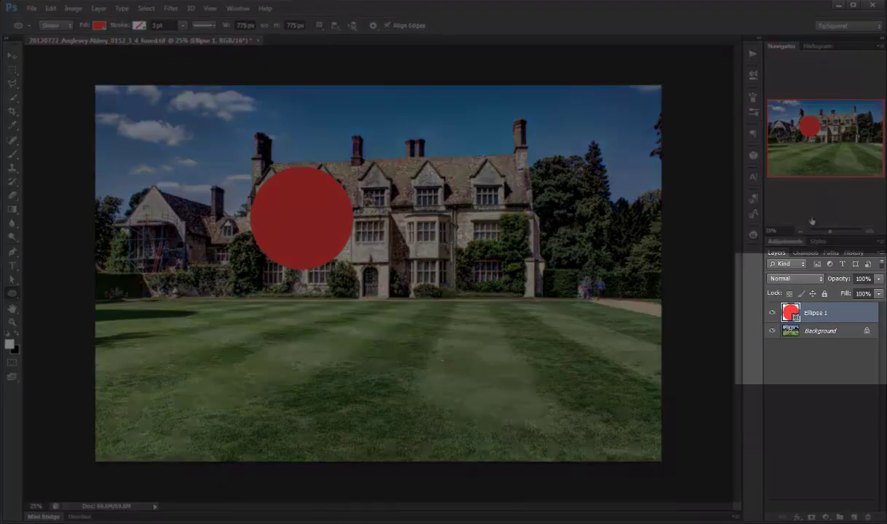
- Add an Inner Shadow to Ellipse 1 with Use Global Light off and angle -40°
double_click(841, 317)
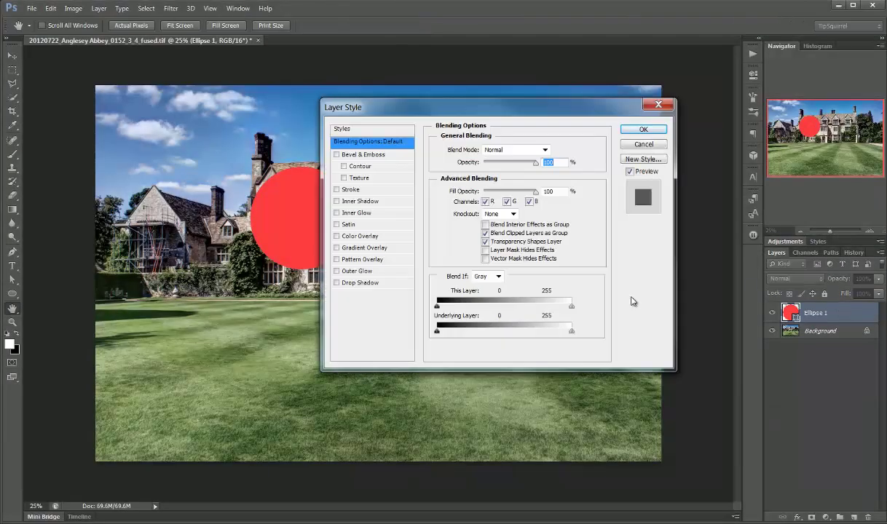
click(346, 204)
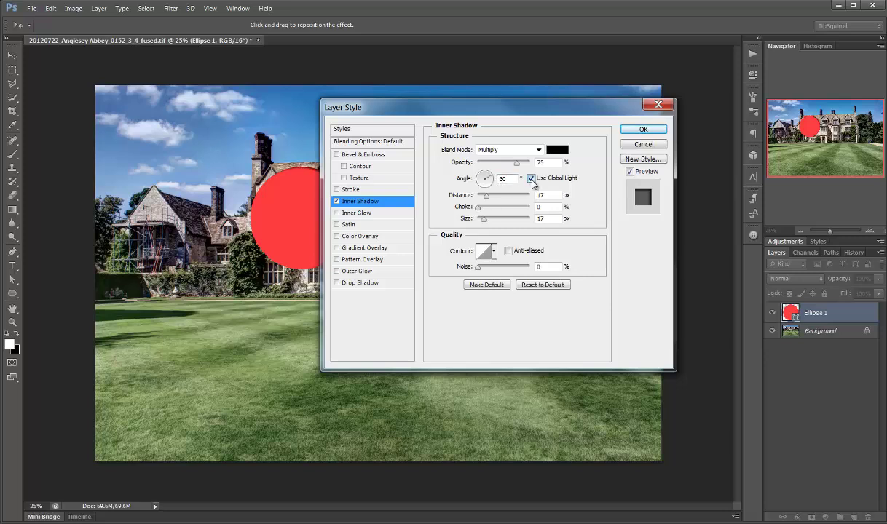
click(531, 178)
drag(518, 178, 494, 181)
text(-40)
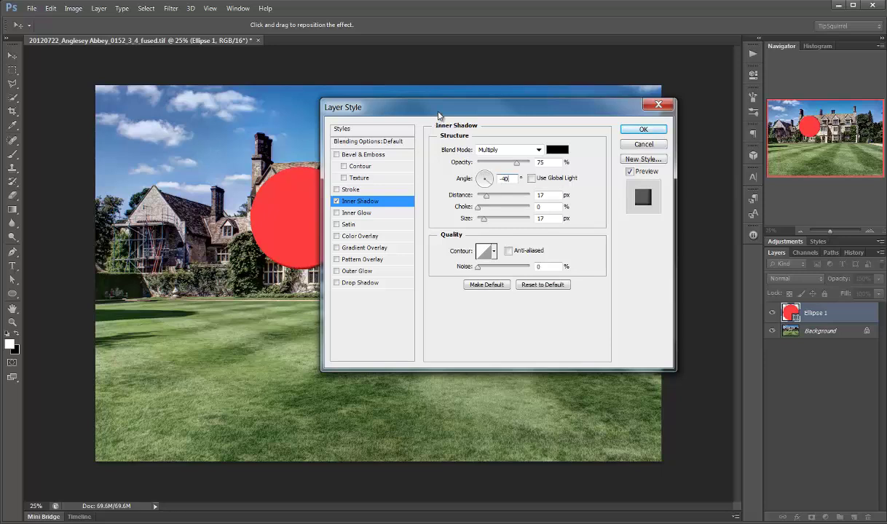
- Set the inner shadow distance to 90 px and size to 150 px, then apply
drag(438, 116, 512, 113)
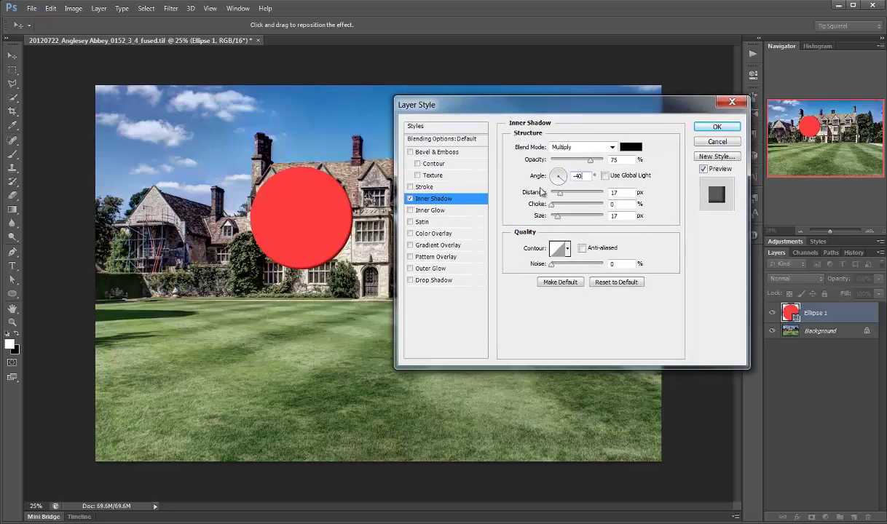
drag(619, 192, 604, 193)
text(90)
key(Tab)
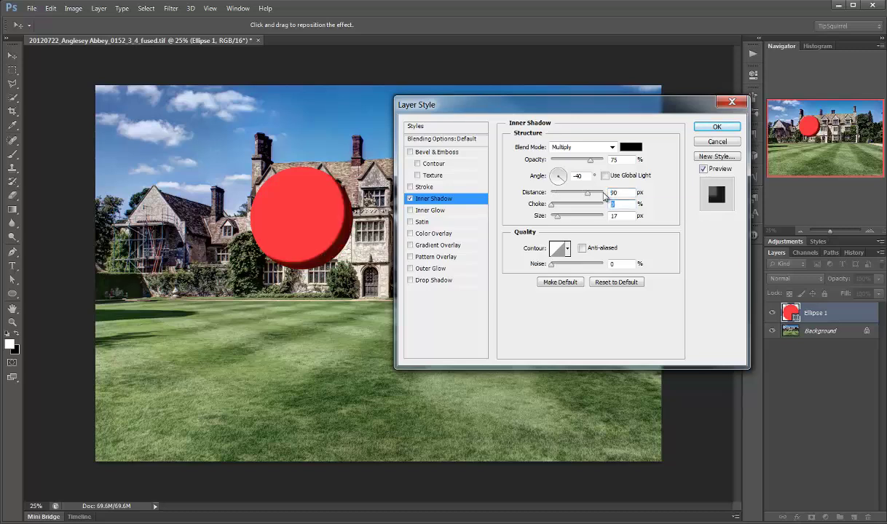
key(Tab)
text(150)
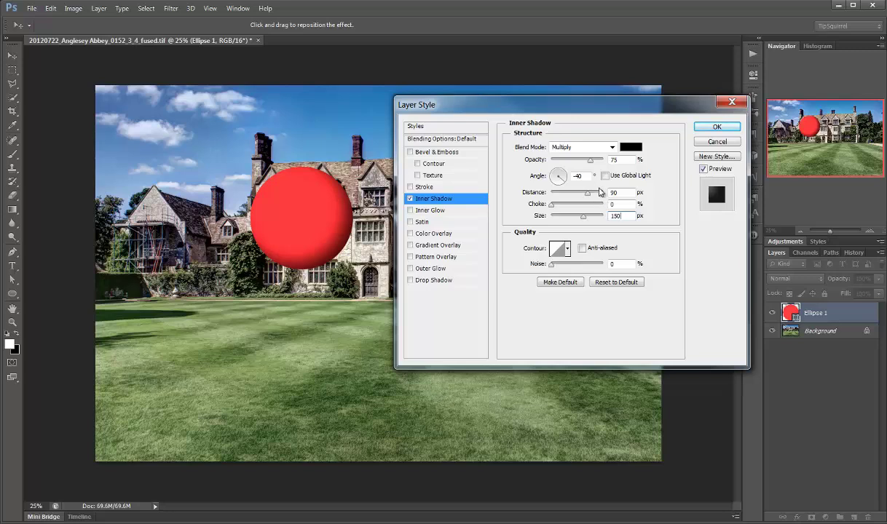
click(718, 128)
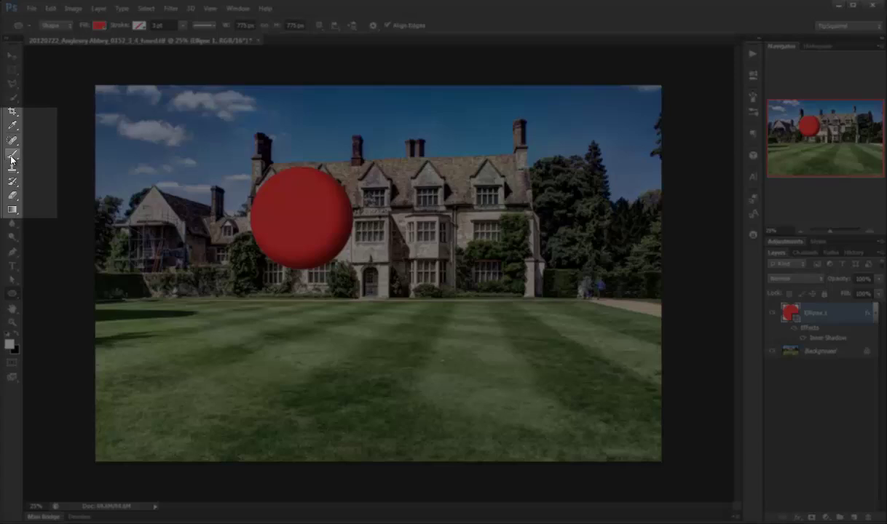
- Set up a 250 px soft brush with white as the foreground colour
click(11, 158)
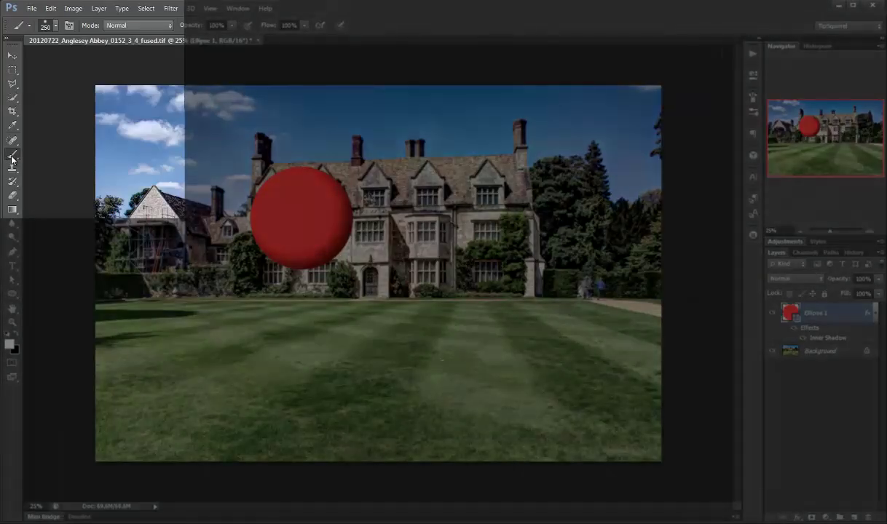
click(54, 27)
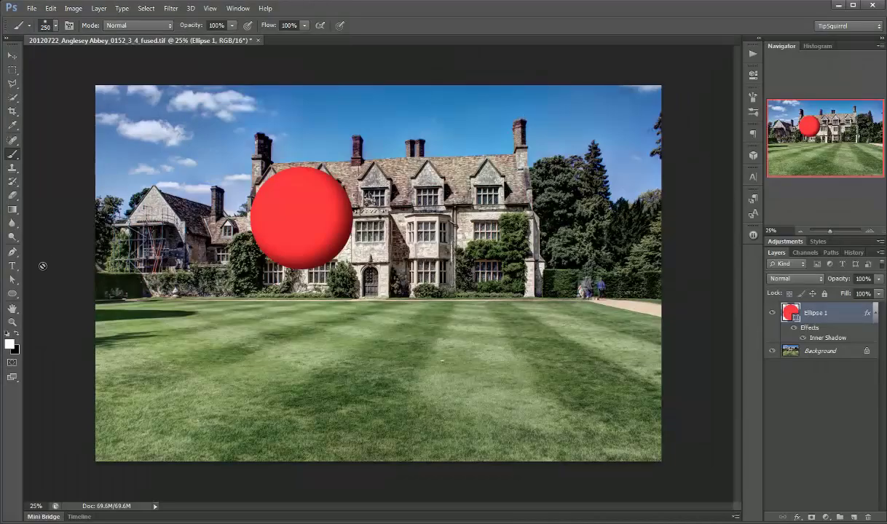
key(d)
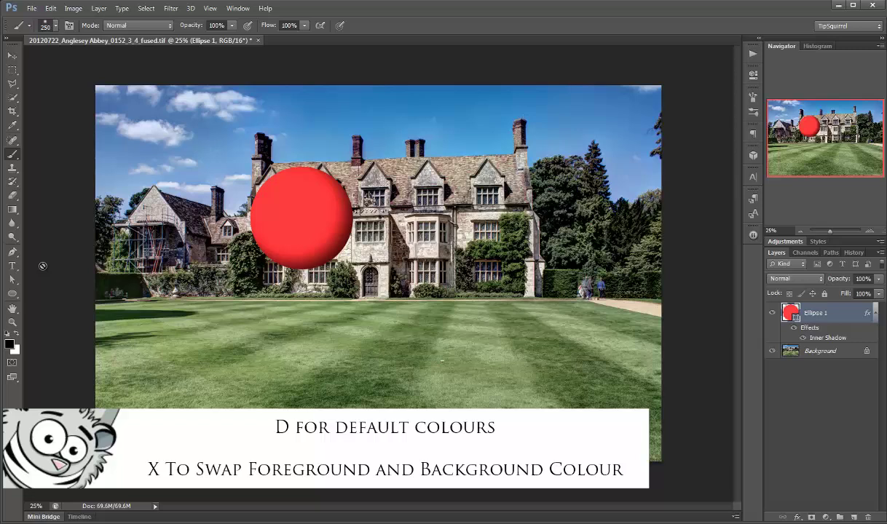
key(x)
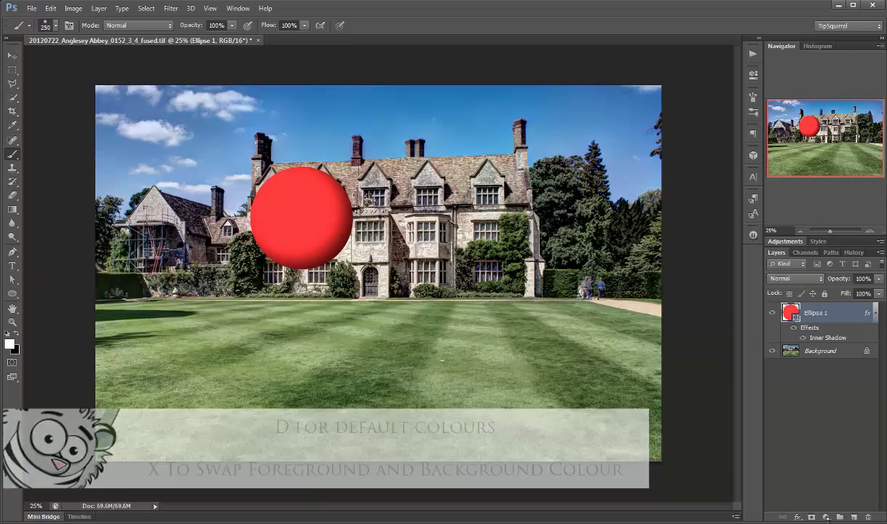
- Paint a soft white highlight on the ball's upper left on new Layer 1
click(854, 516)
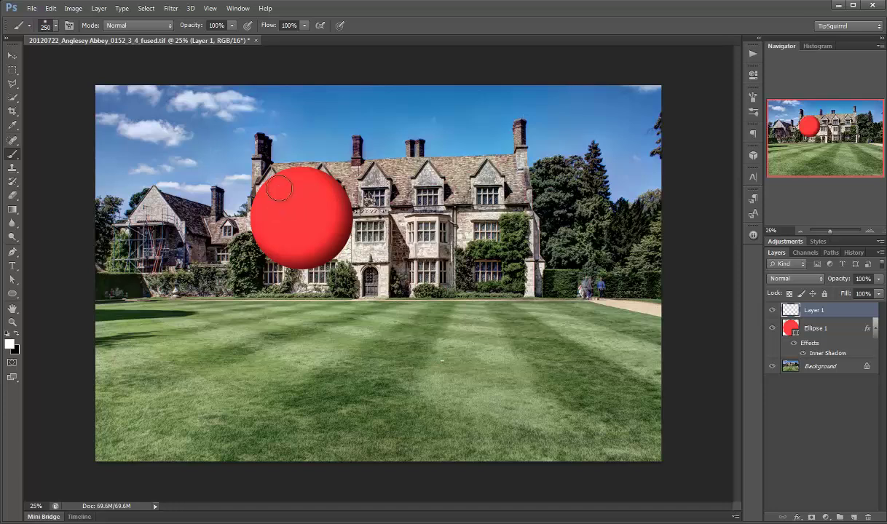
click(283, 193)
click(285, 194)
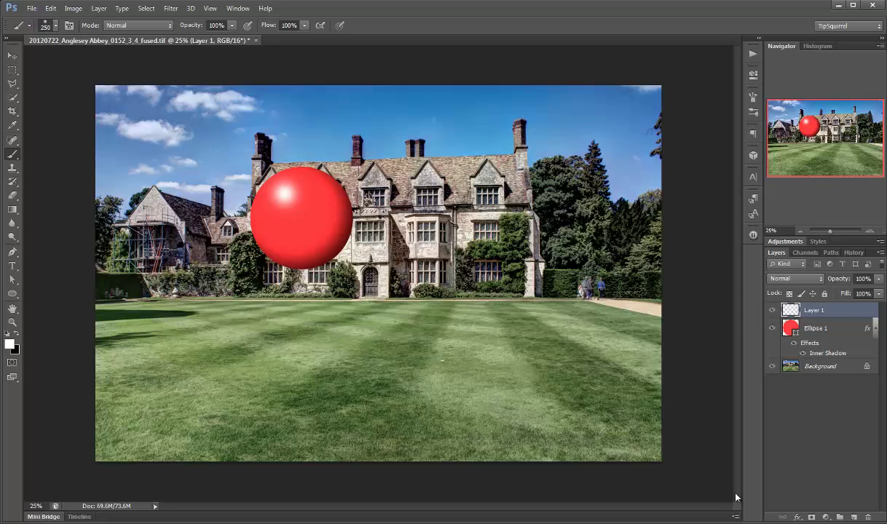
- Draw a tapered black spike from the ball down to the lawn with the Pen in Shape mode
click(12, 251)
click(70, 28)
click(64, 38)
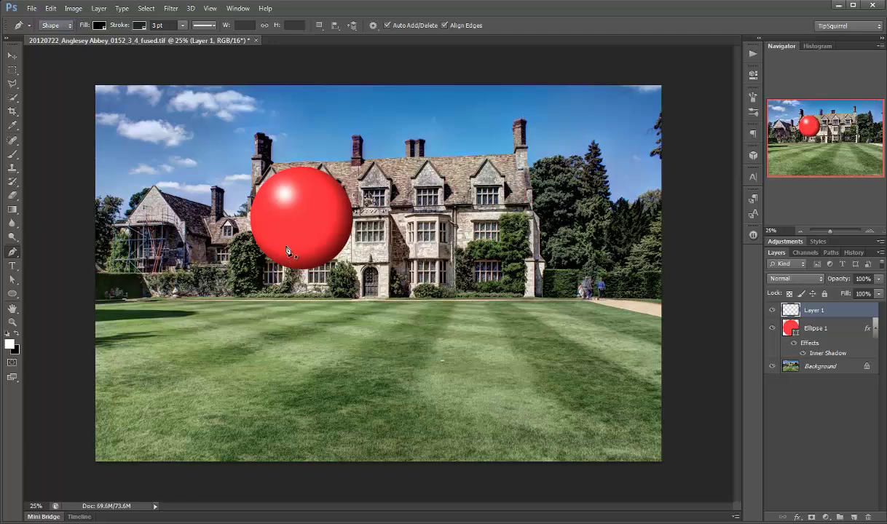
click(285, 246)
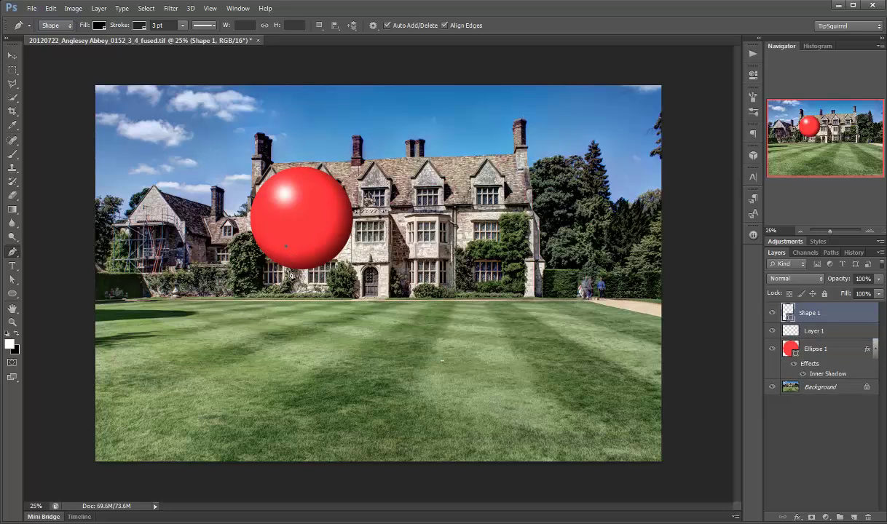
click(290, 364)
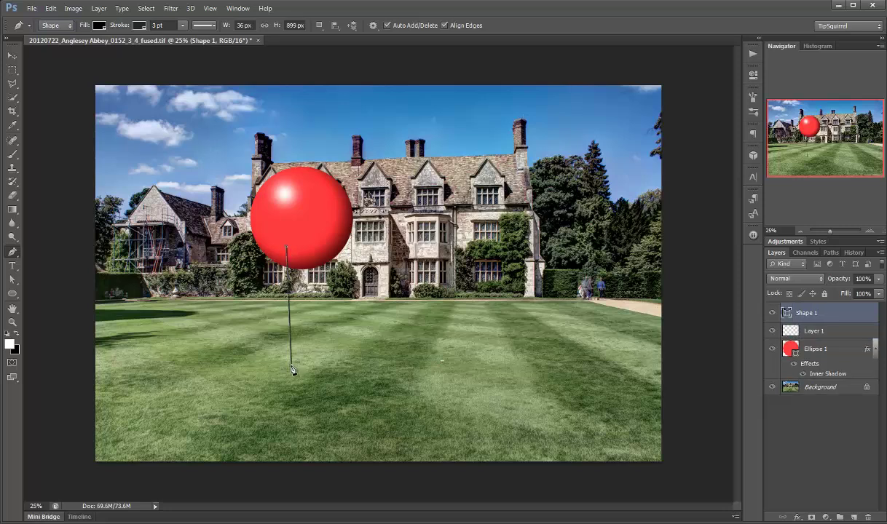
click(297, 247)
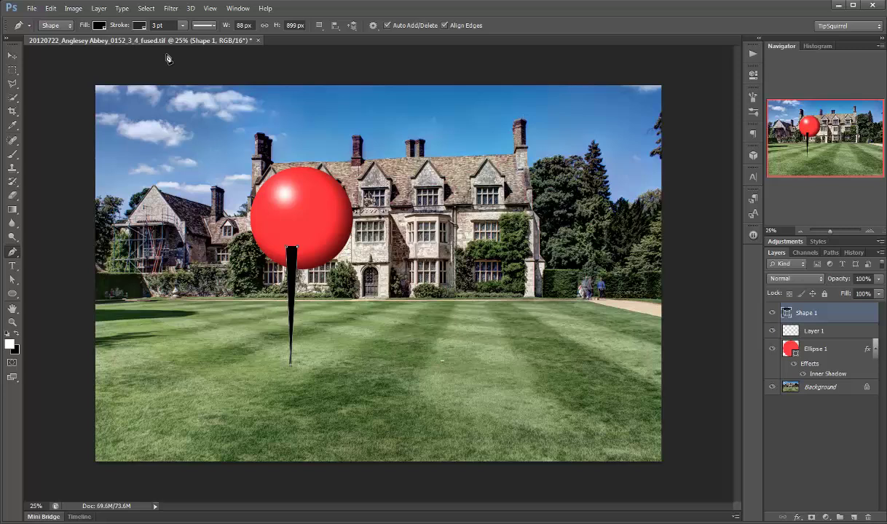
- Fill the stem with a reflected gradient at 0° angle and 180% scale
click(99, 26)
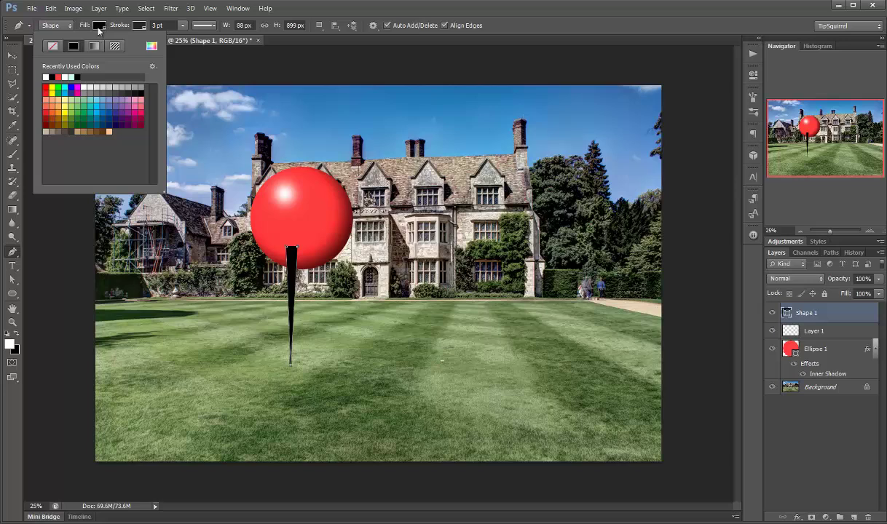
click(93, 46)
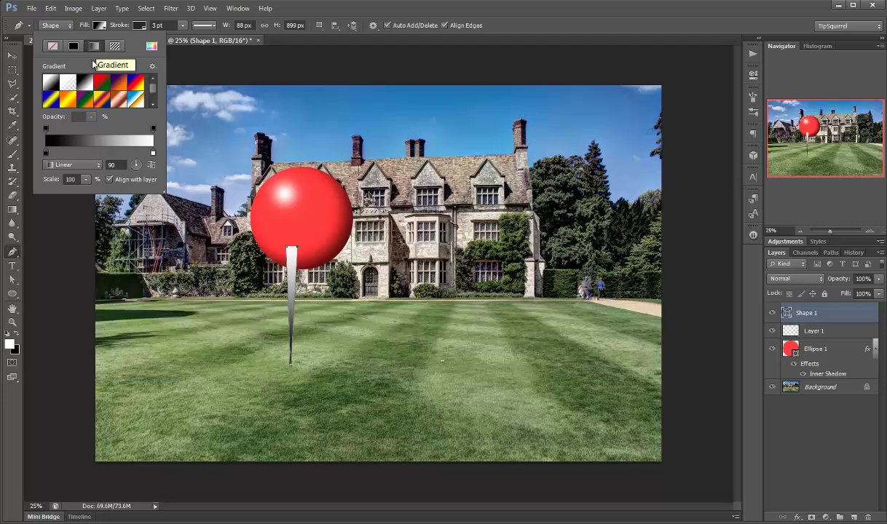
click(113, 165)
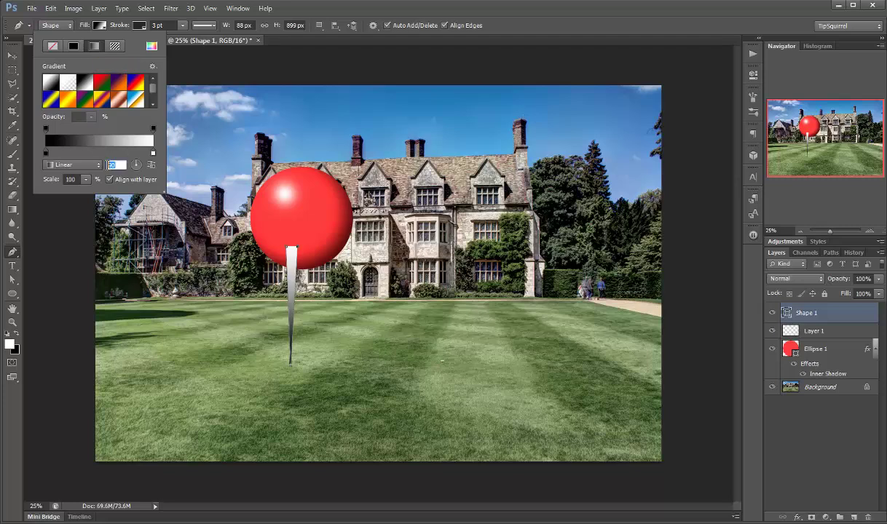
text(0)
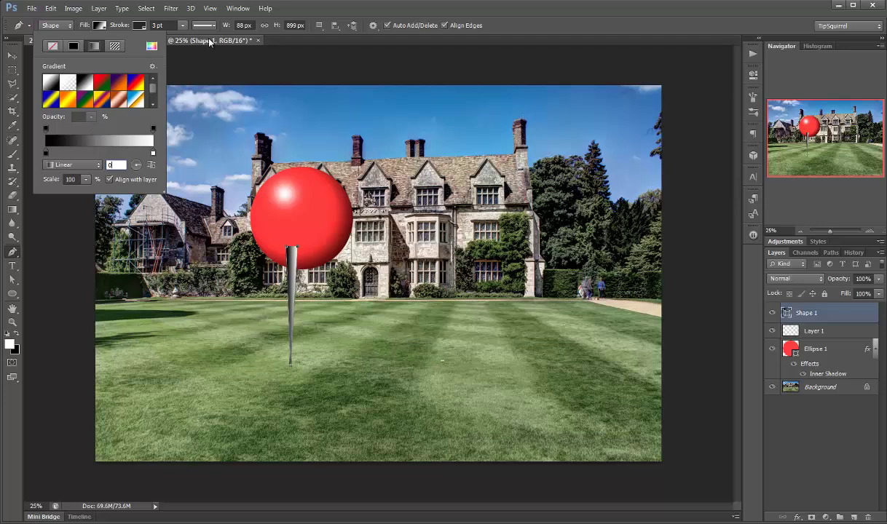
key(Return)
click(98, 167)
click(83, 207)
double_click(70, 179)
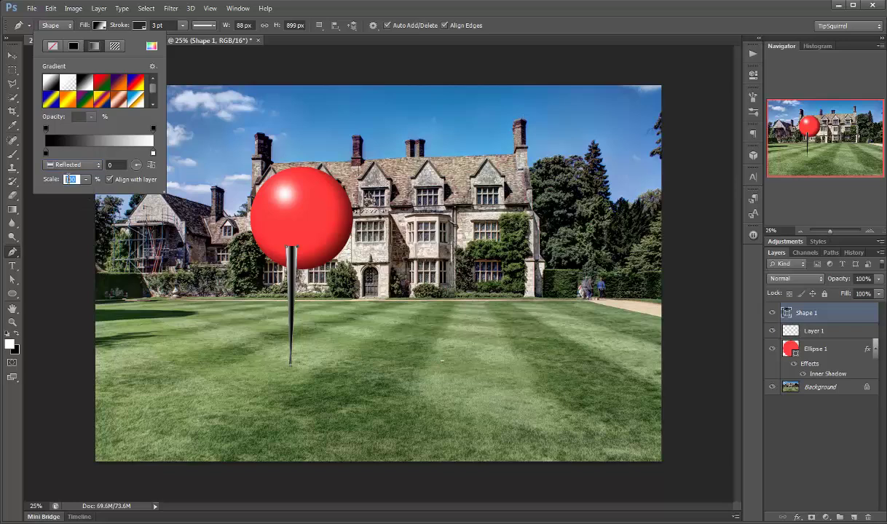
text(180)
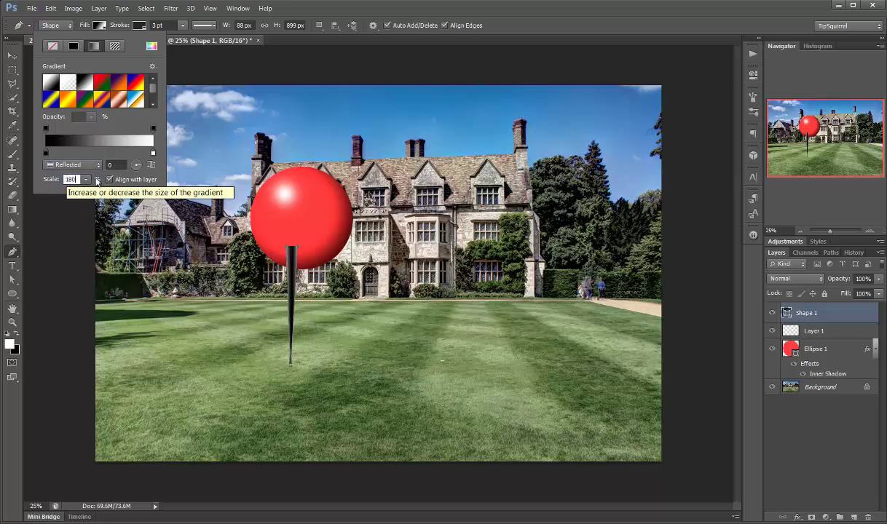
key(Return)
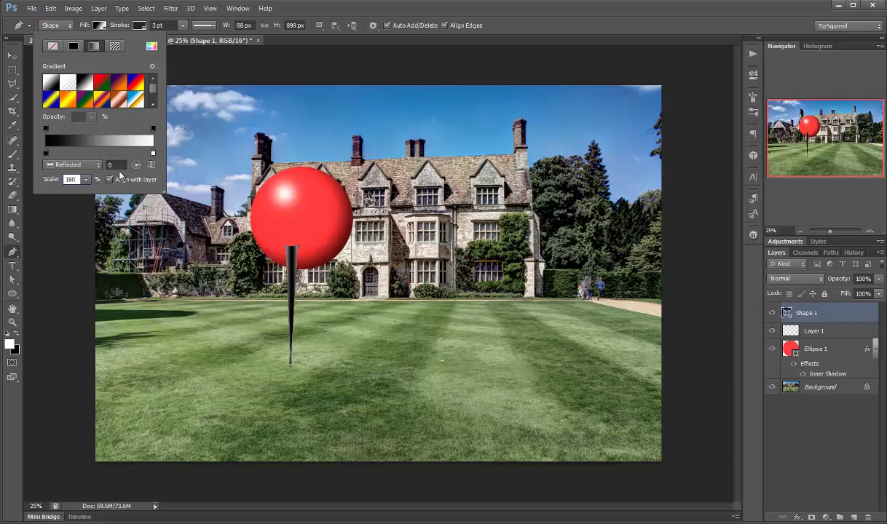
click(296, 7)
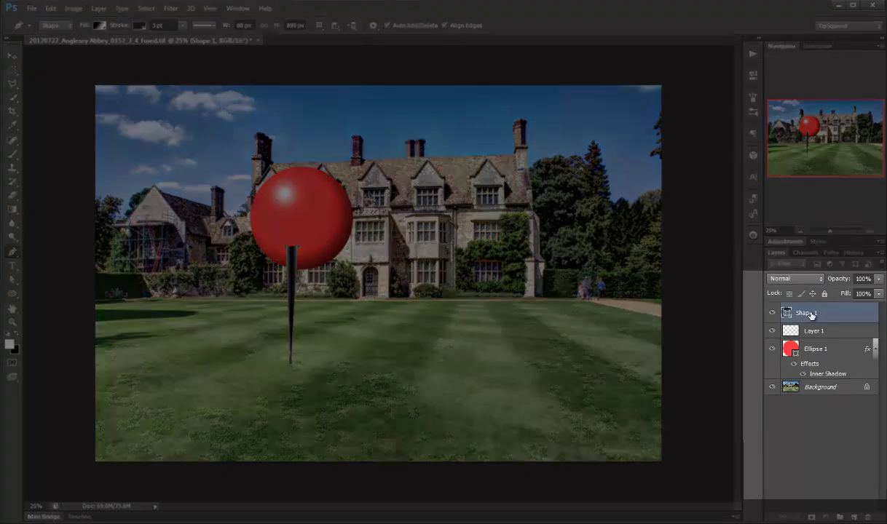
- Move Shape 1 below Ellipse 1 and choose the Custom Shape Tool
drag(773, 310, 807, 379)
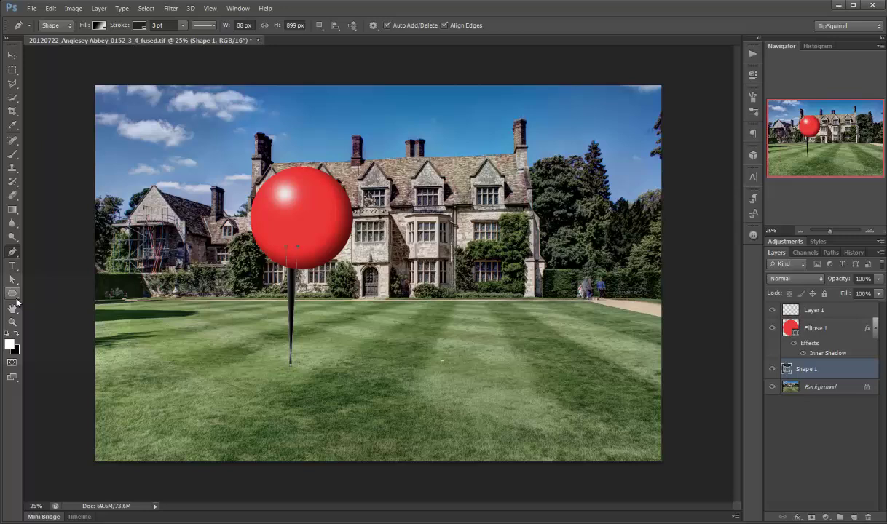
click(16, 297)
drag(16, 299, 85, 344)
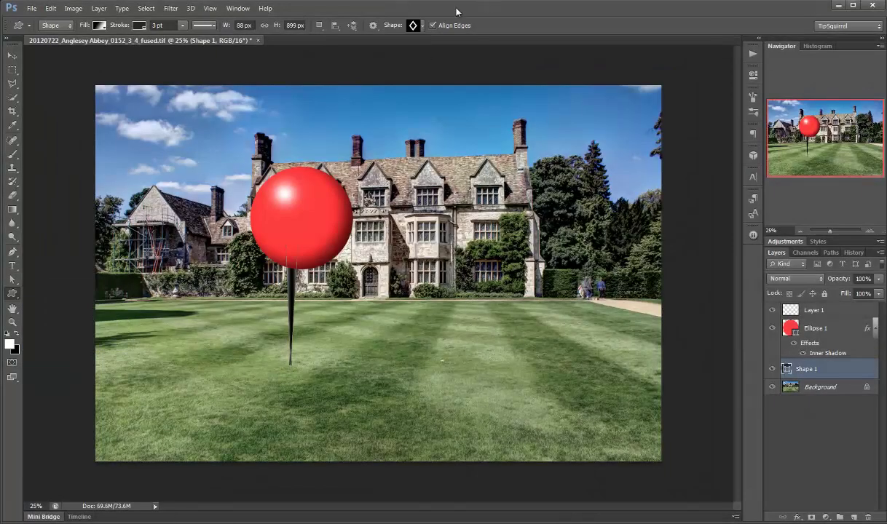
- Load the All shapes set and pick the Talk 12 speech-bubble shape
click(424, 25)
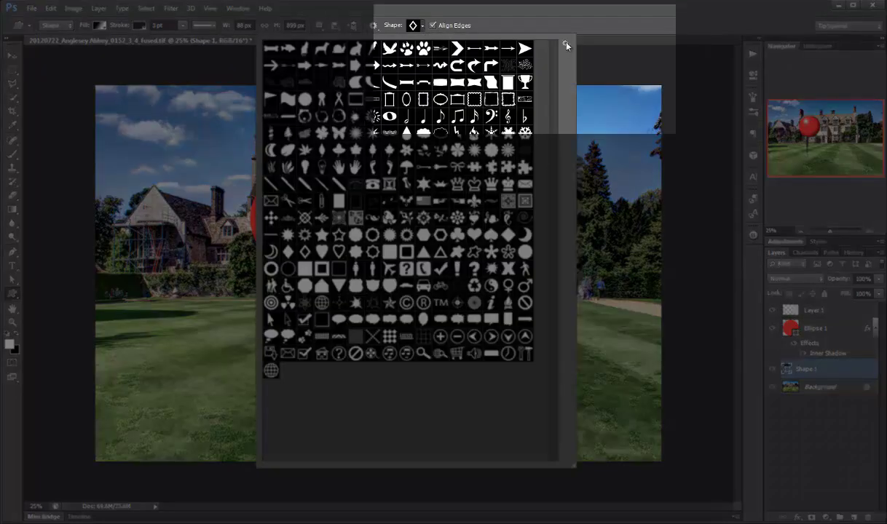
click(564, 44)
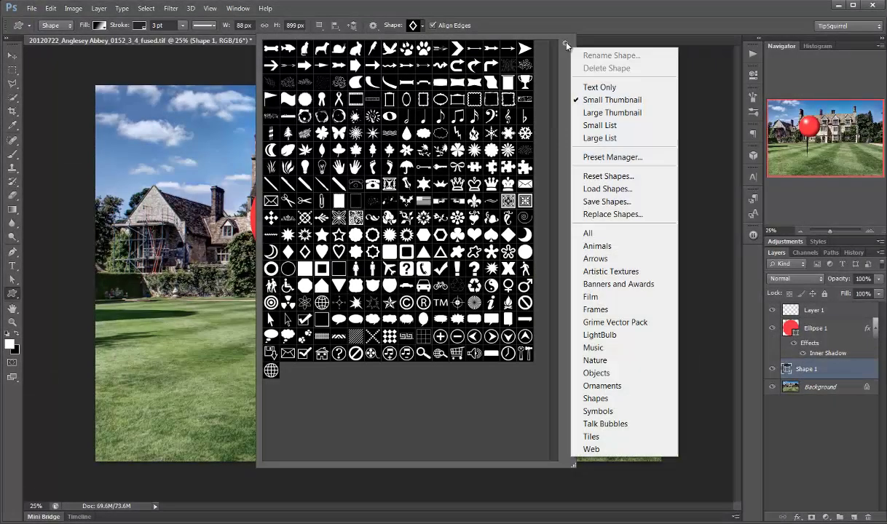
click(615, 233)
click(415, 206)
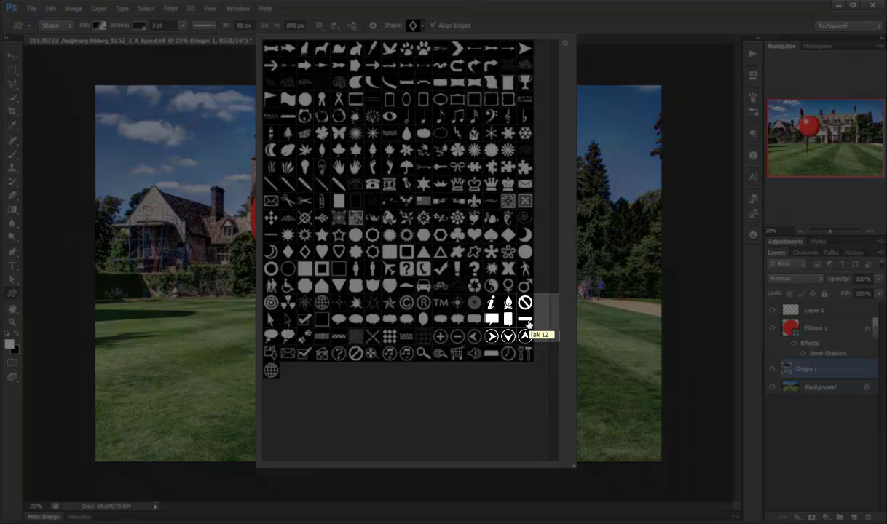
click(527, 323)
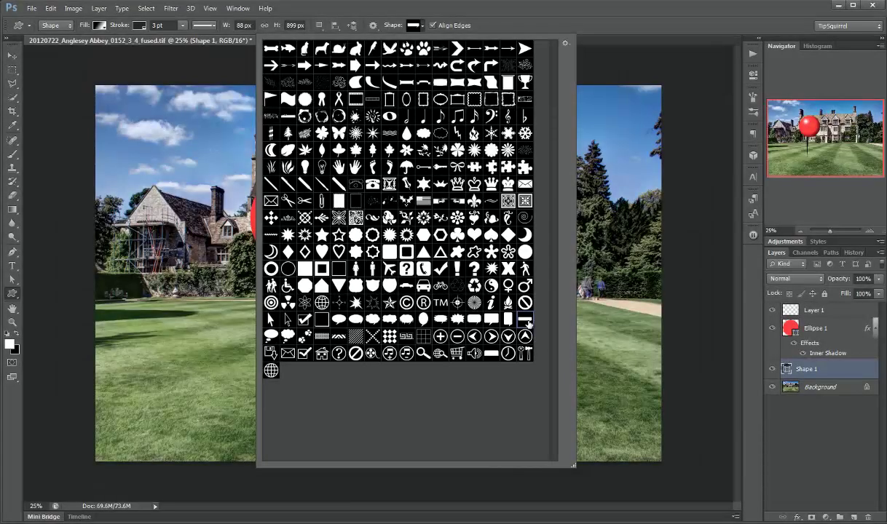
click(422, 28)
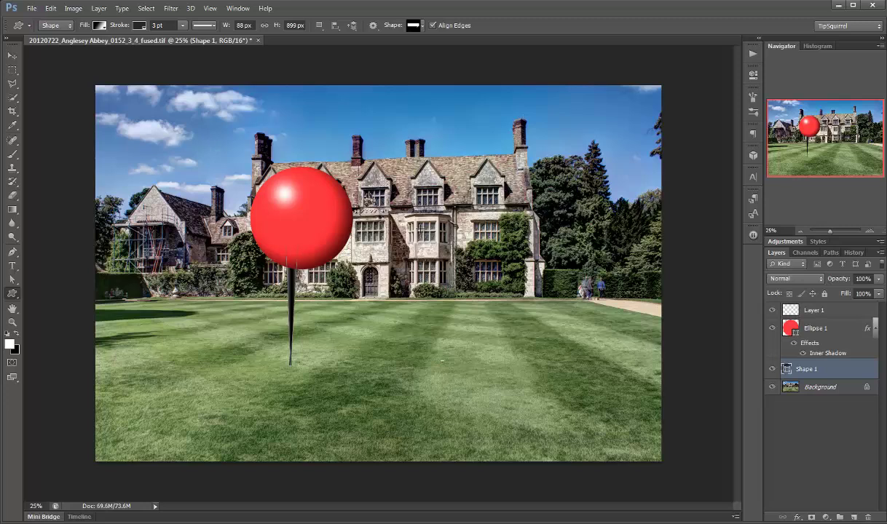
- Create the Talk 12 shape at 3000 × 645 px on the lawn
click(372, 305)
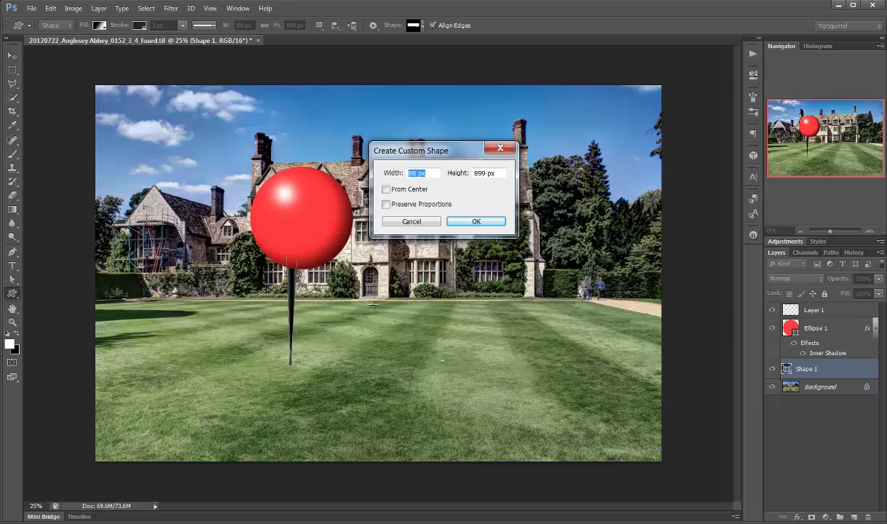
text(3000)
key(Tab)
text(645)
click(475, 222)
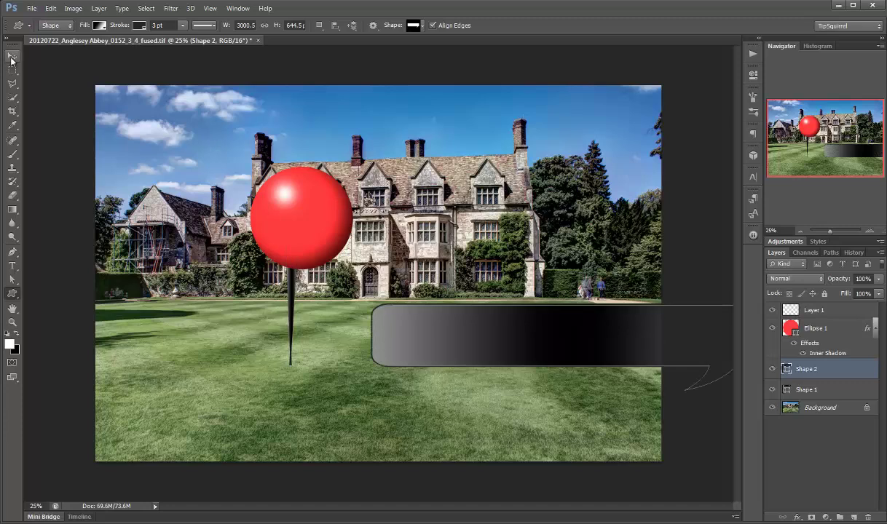
- Drag the bubble up over the house, move Shape 2 to the top, hide Ellipse 1, Shape 1 and Layer 1
click(11, 58)
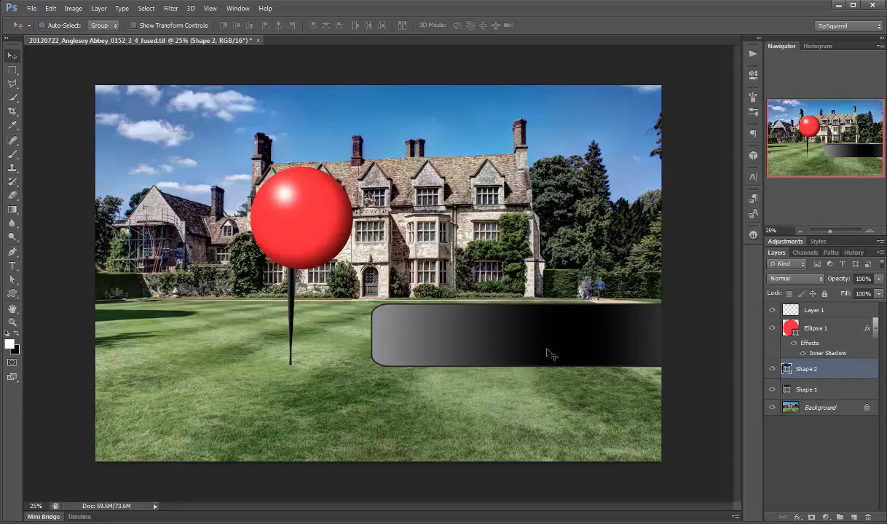
drag(523, 304, 370, 122)
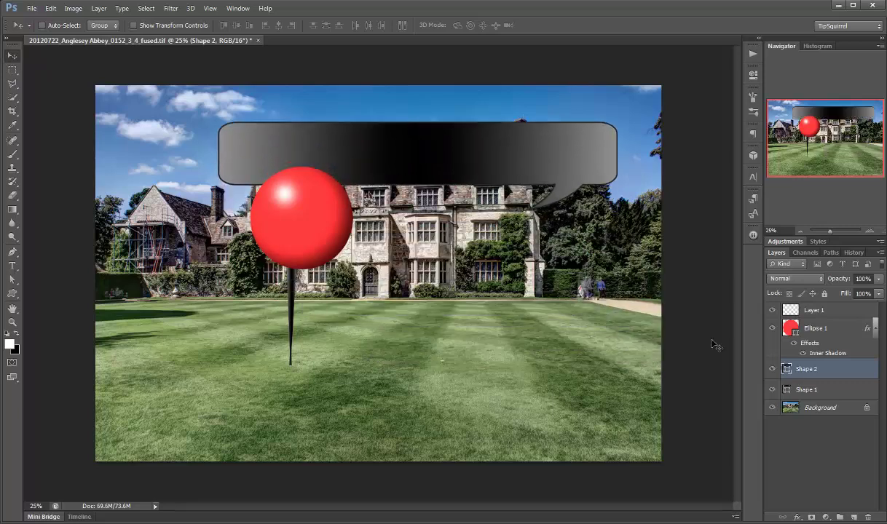
click(771, 328)
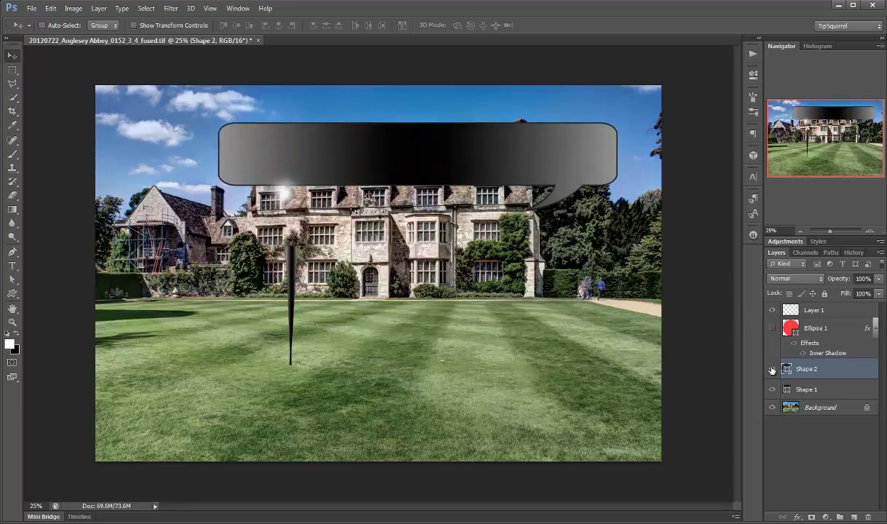
click(772, 369)
click(771, 389)
click(771, 369)
drag(830, 373, 789, 305)
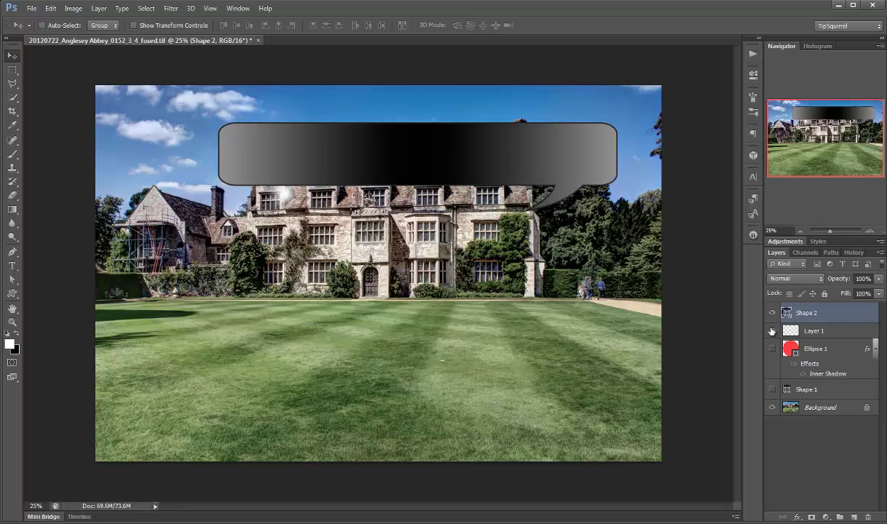
click(772, 331)
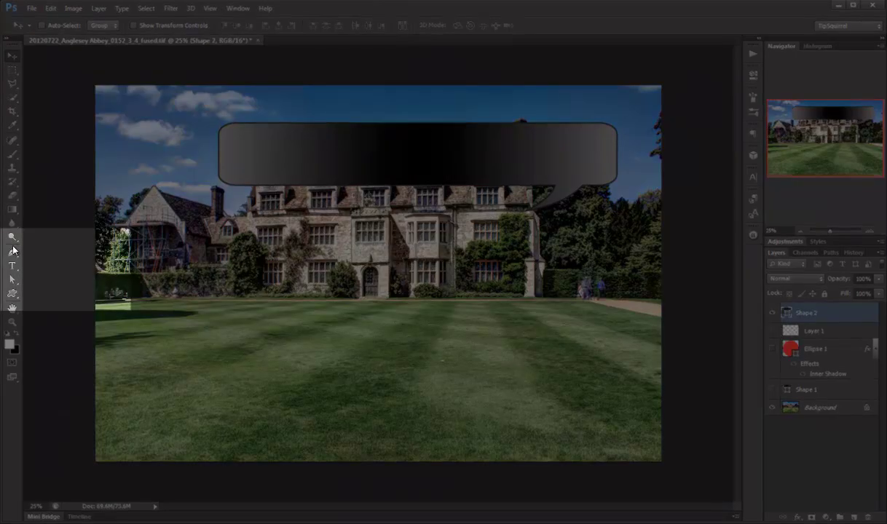
- Convert the speech bubble's tail anchors into sharp corner points
click(13, 250)
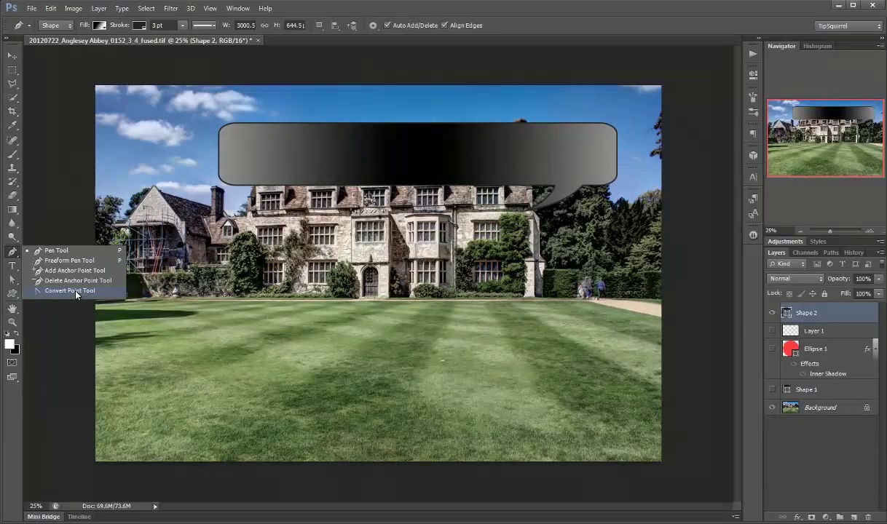
click(75, 291)
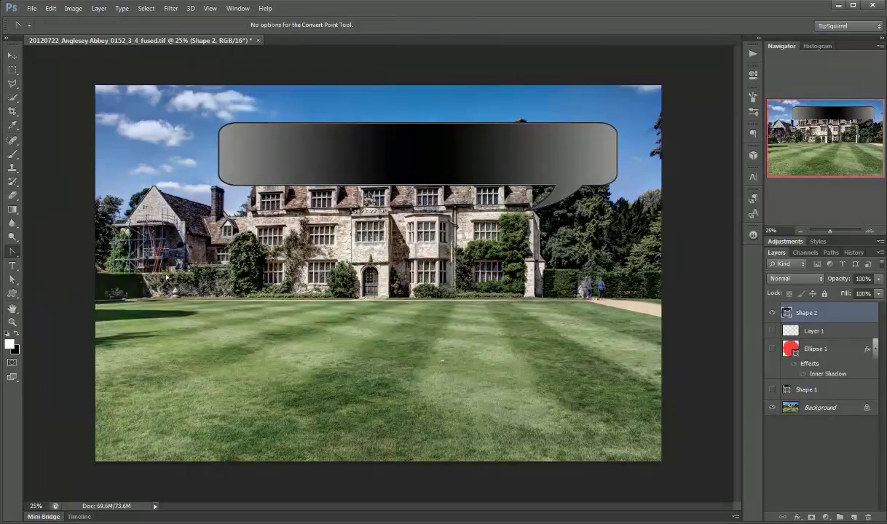
click(518, 200)
click(532, 208)
drag(556, 186, 557, 187)
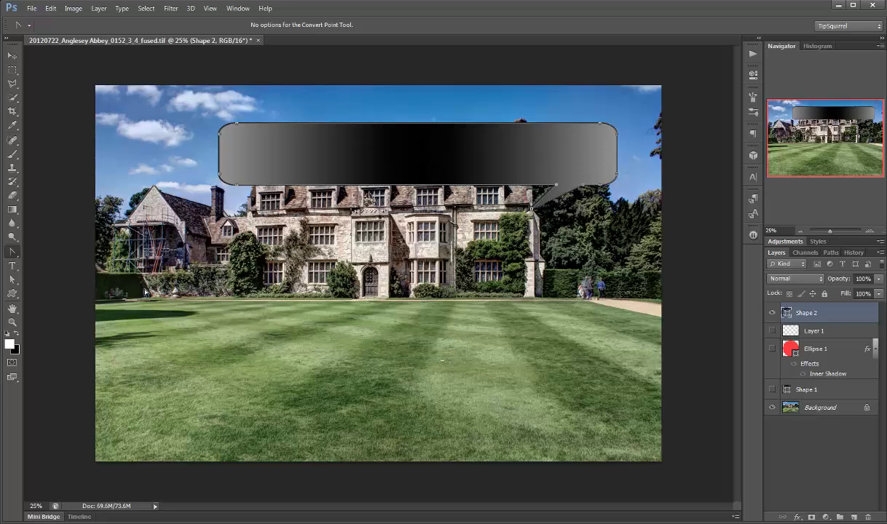
- Drag the tail tip left toward the bubble centre with Direct Selection
click(14, 279)
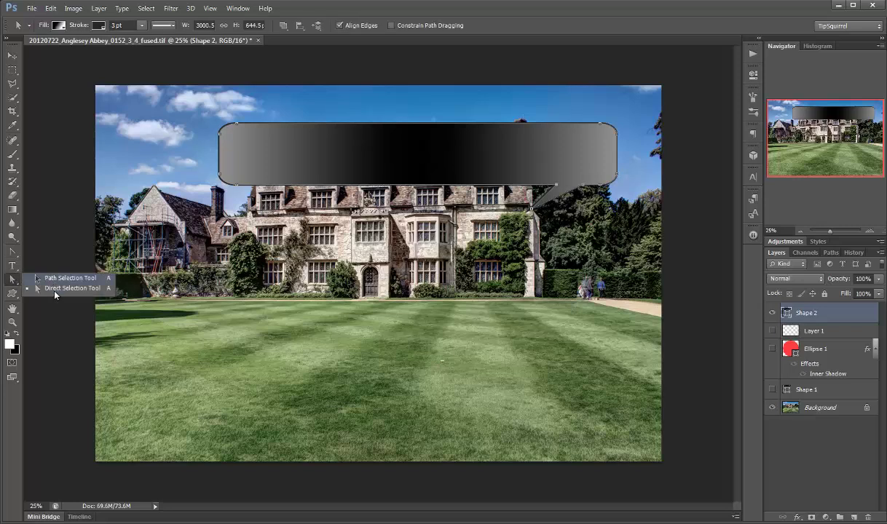
click(52, 294)
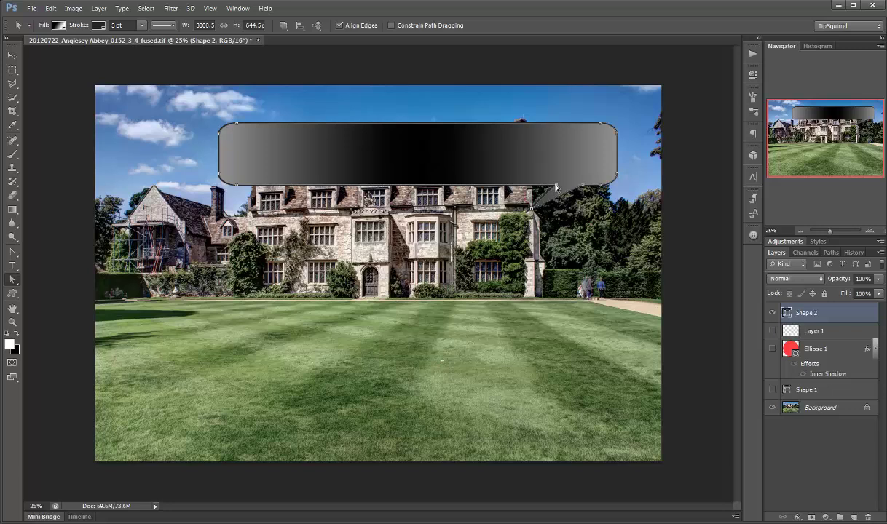
drag(555, 188, 538, 210)
key(p)
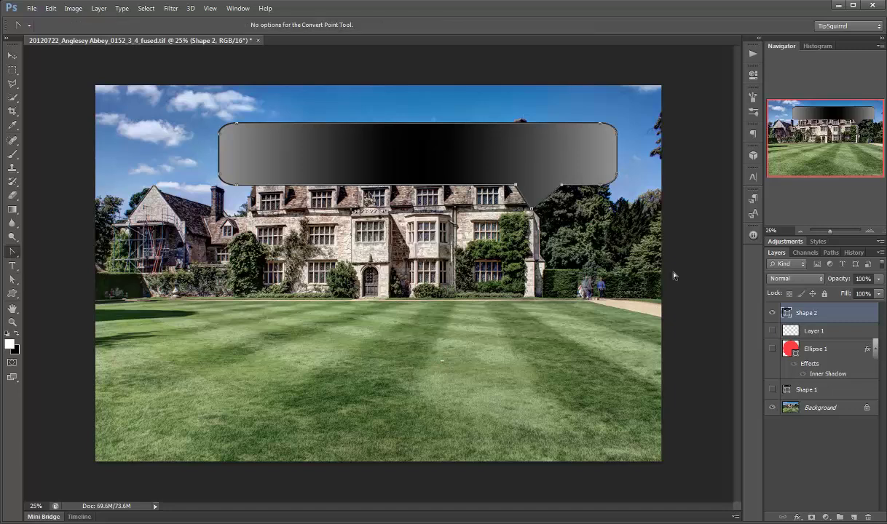
- Flip the bubble path horizontally with Free Transform so the tail sits on the left
click(9, 280)
drag(8, 280, 54, 283)
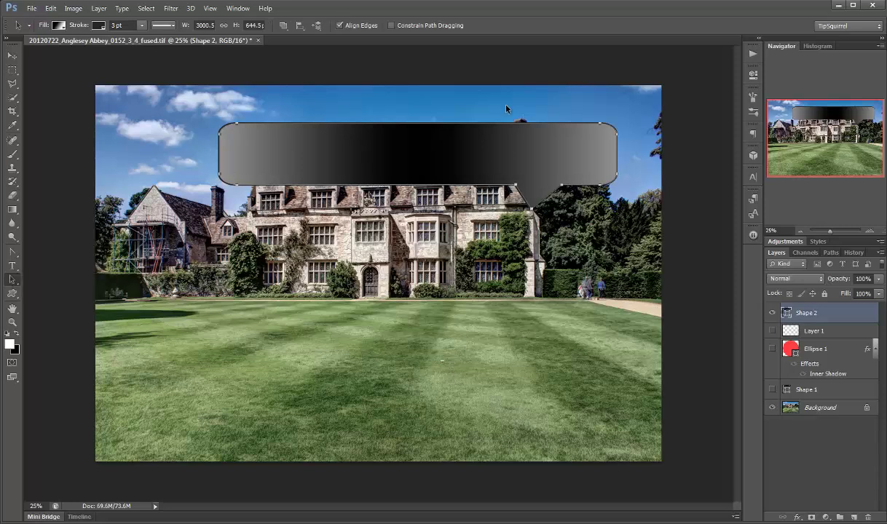
right_click(515, 163)
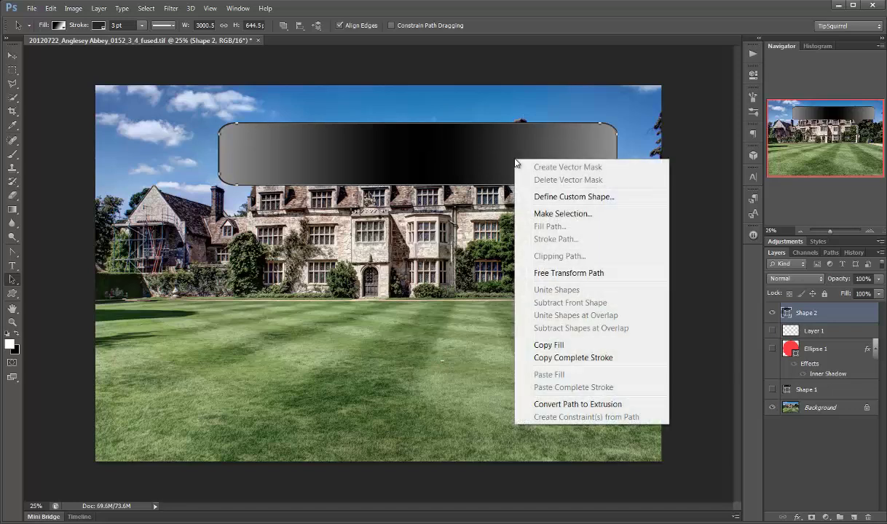
click(562, 273)
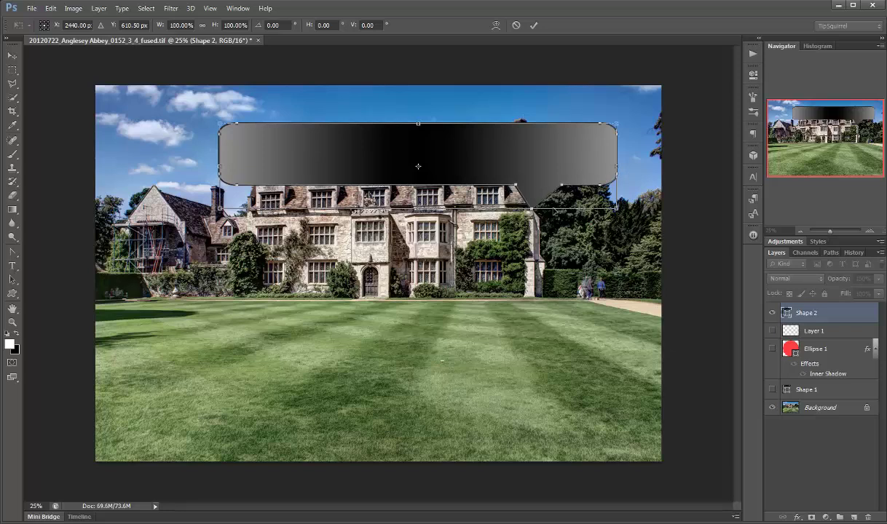
right_click(543, 160)
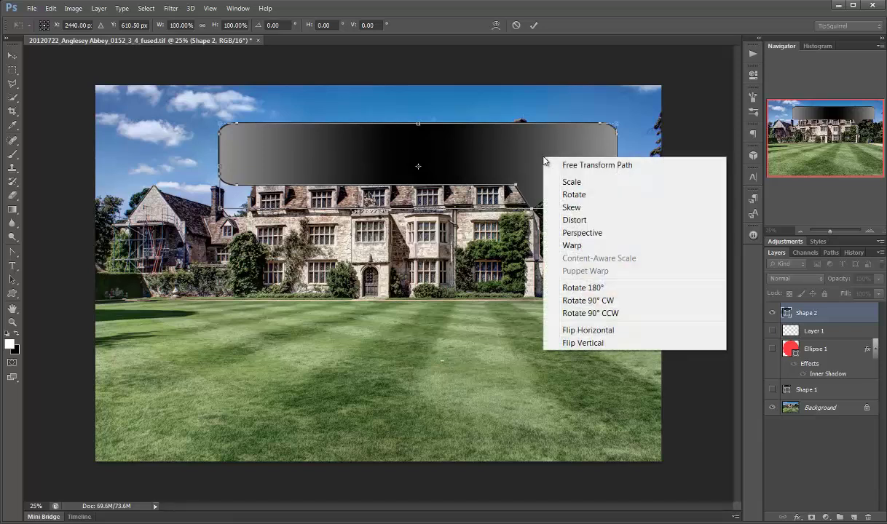
click(577, 332)
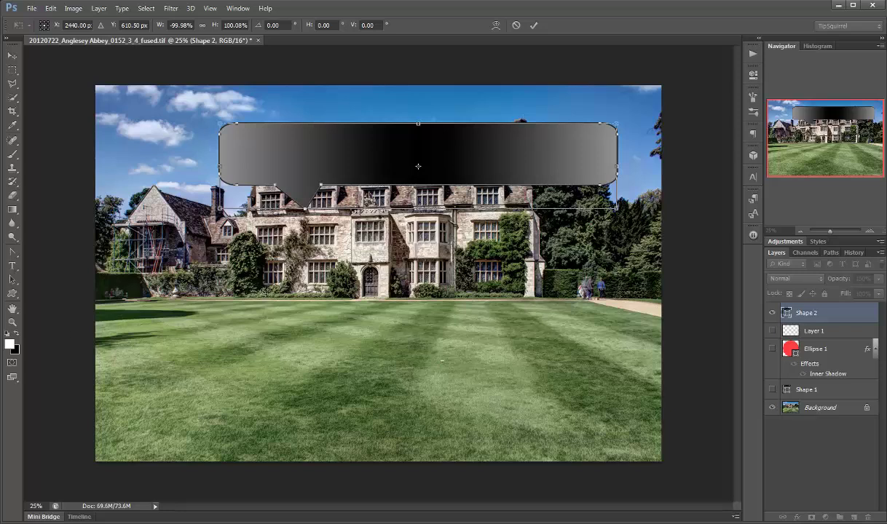
click(533, 25)
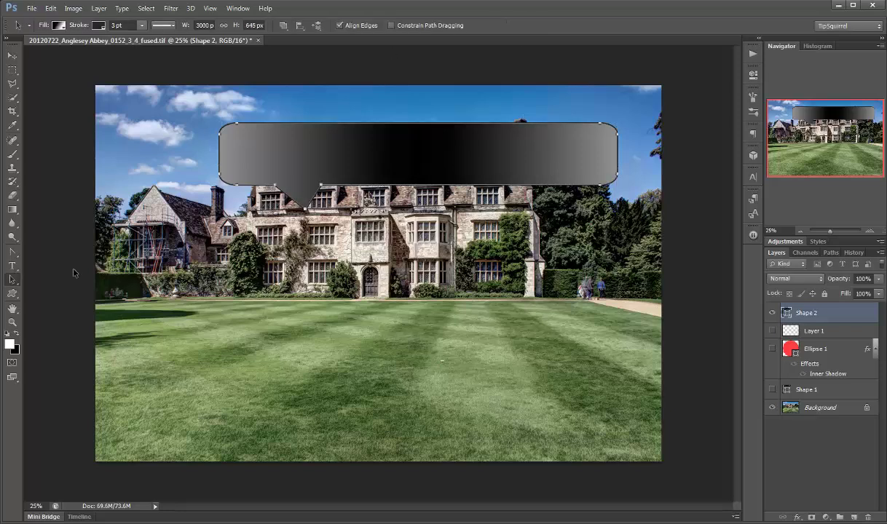
- Pull the tail tip up slightly and deselect the path
click(12, 265)
click(12, 280)
click(33, 270)
drag(300, 209, 299, 198)
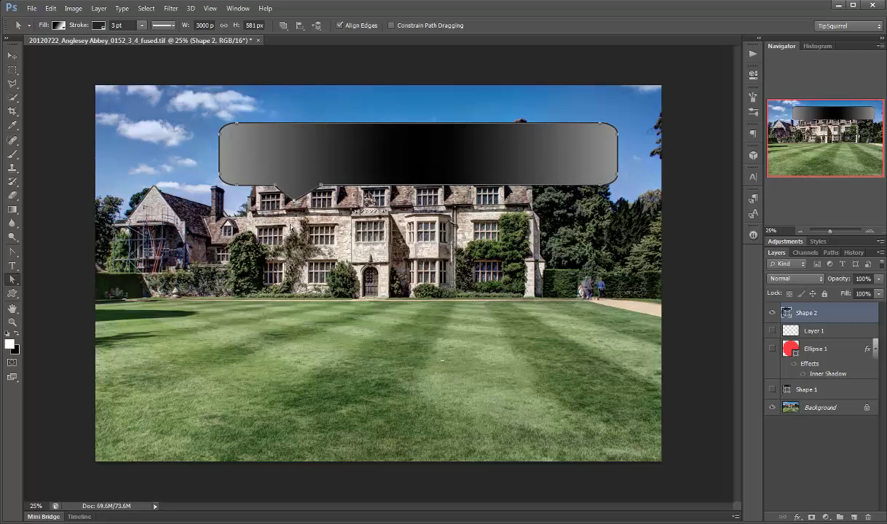
click(289, 228)
- Set the bubble's fill gradient to Linear at a 90° angle
click(13, 295)
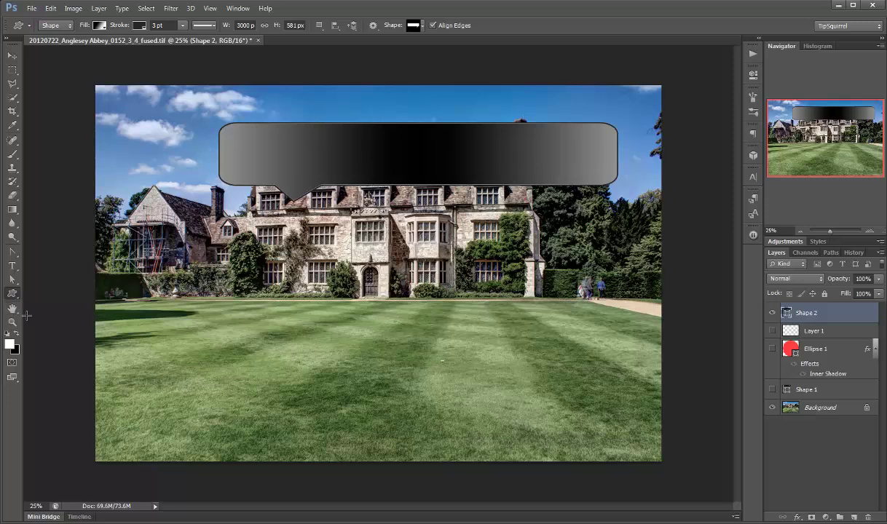
click(99, 25)
click(111, 165)
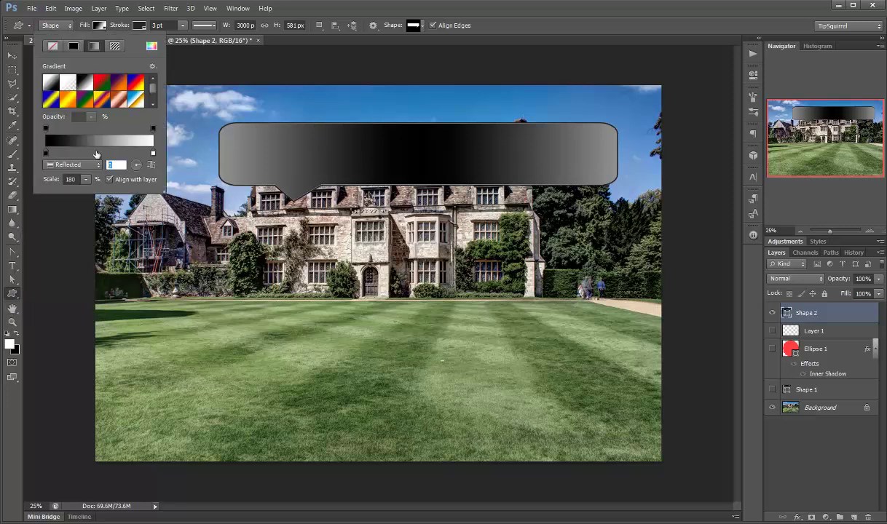
text(90)
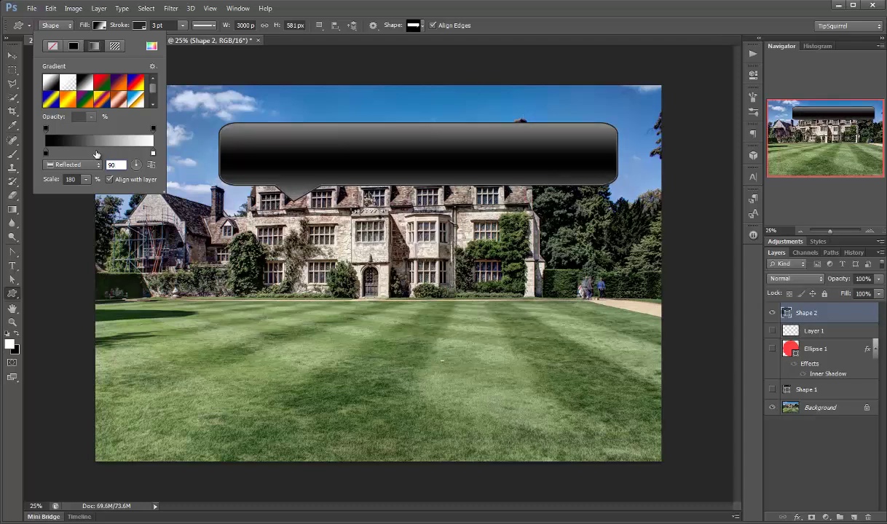
click(96, 164)
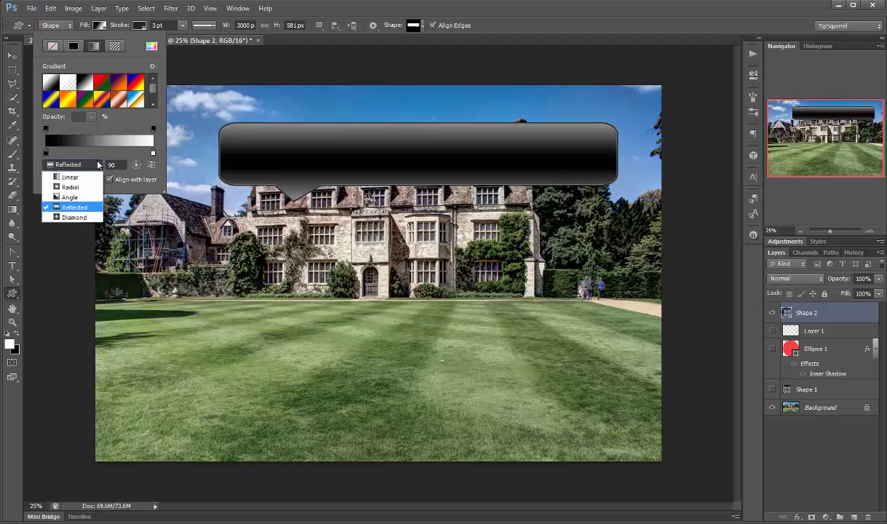
click(86, 177)
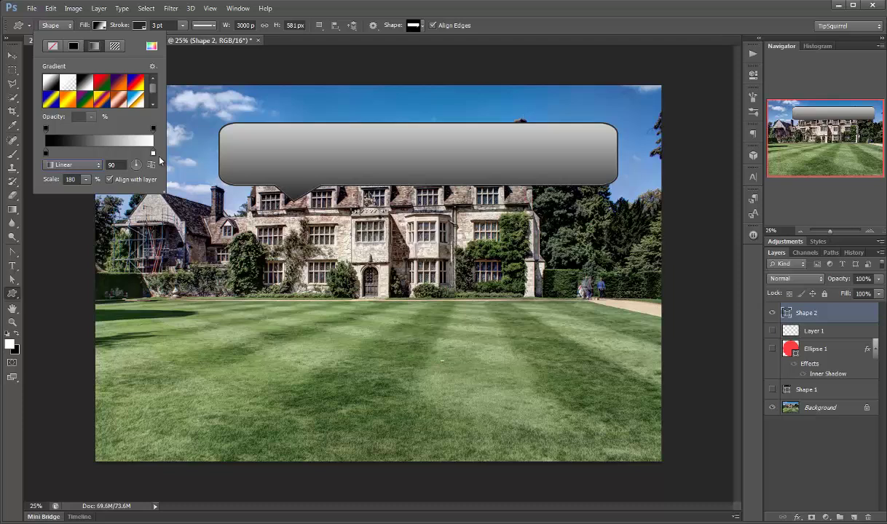
- Make the gradient's right stop dark grey 505050 (80, 80, 80)
click(154, 155)
double_click(154, 154)
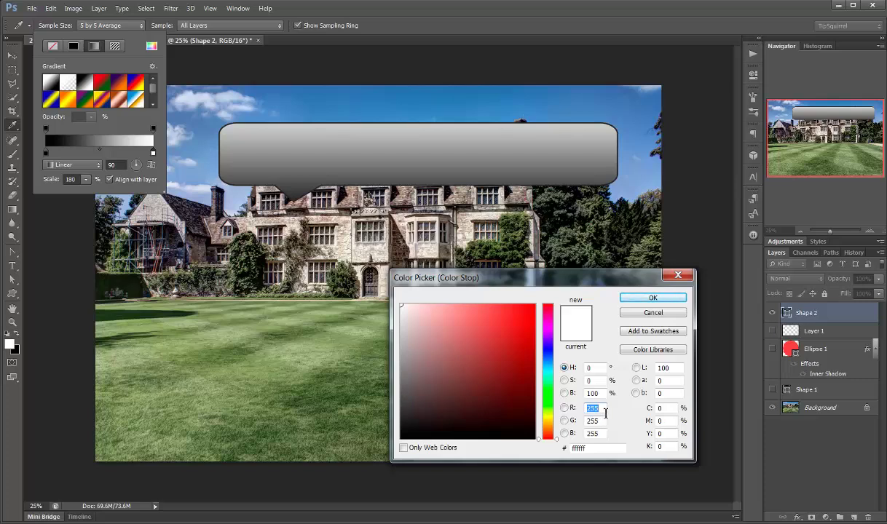
text(80)
key(Tab)
text(80)
key(Tab)
text(80)
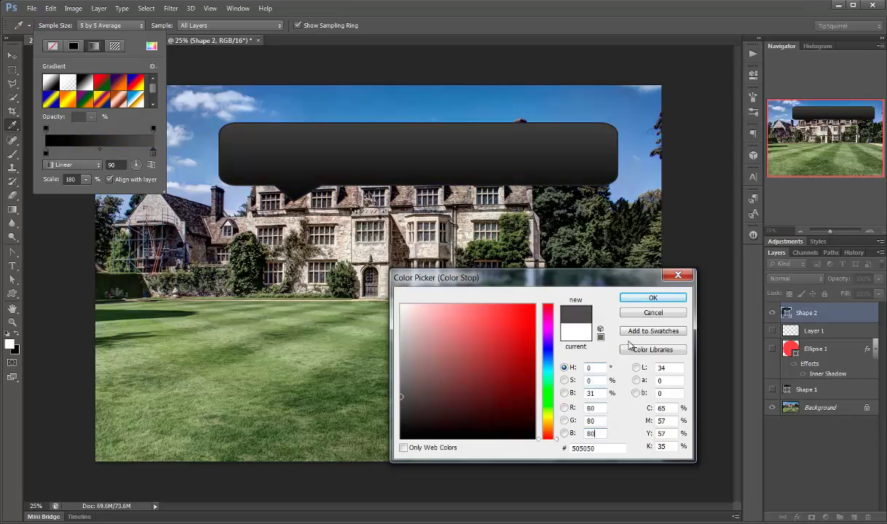
click(653, 299)
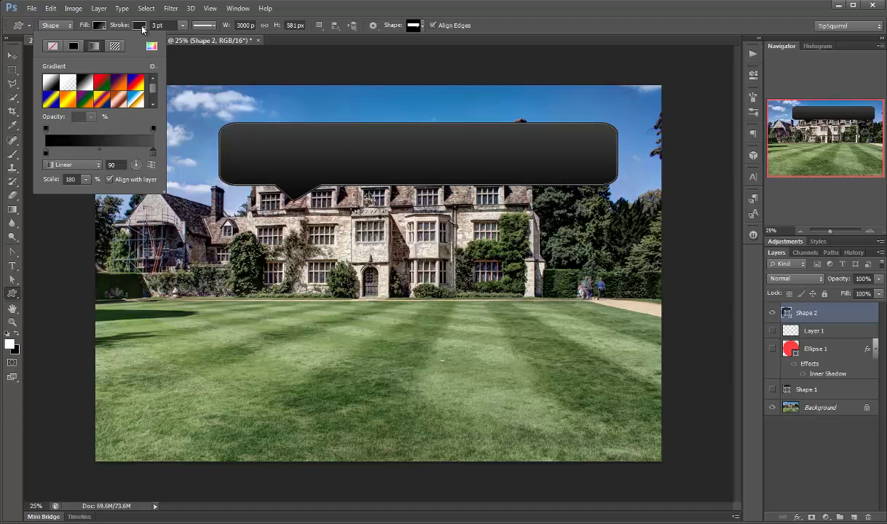
- Give the bubble a solid dark 3 pt outline and set its layer opacity to 95%
click(138, 27)
click(138, 27)
click(114, 46)
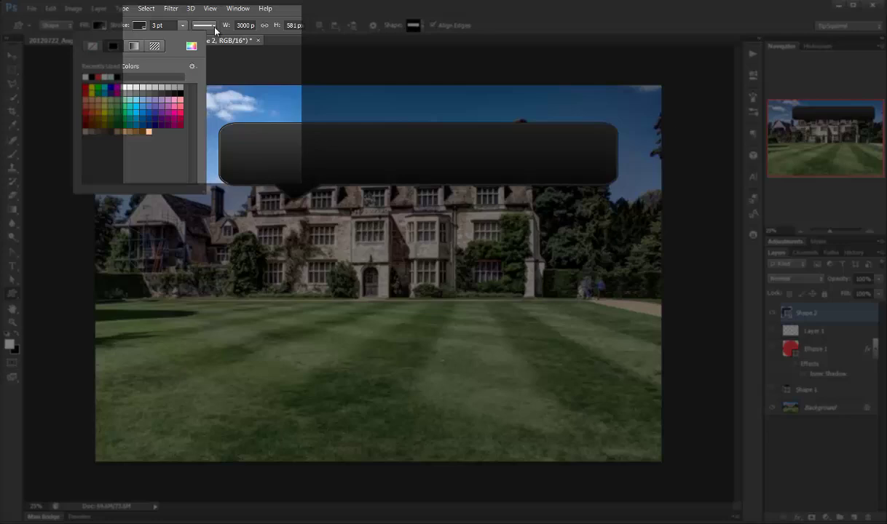
click(213, 26)
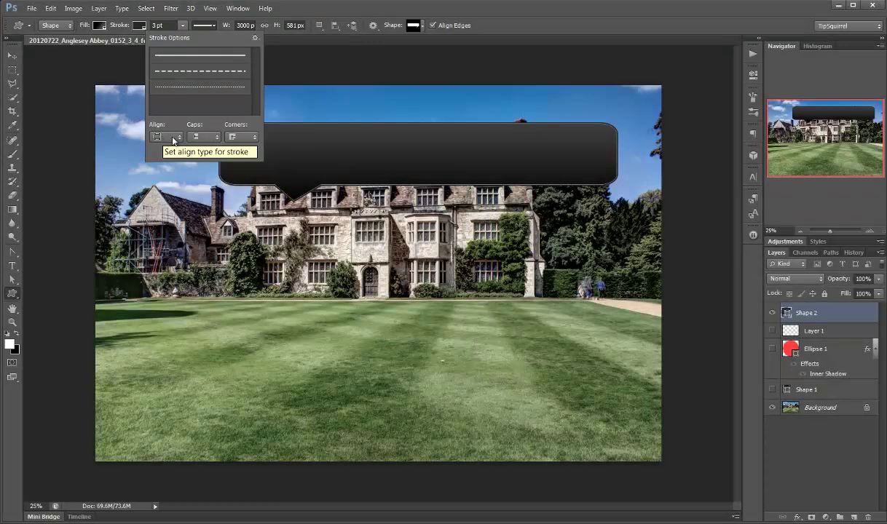
click(179, 139)
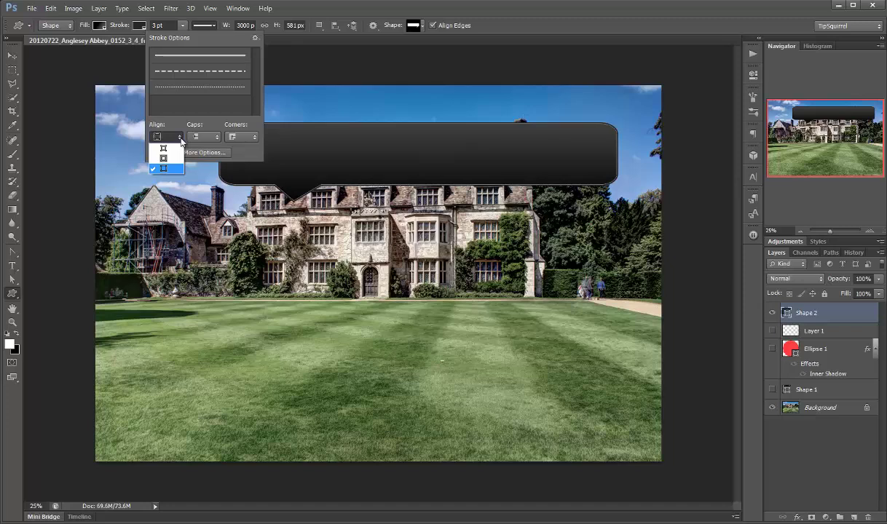
click(170, 170)
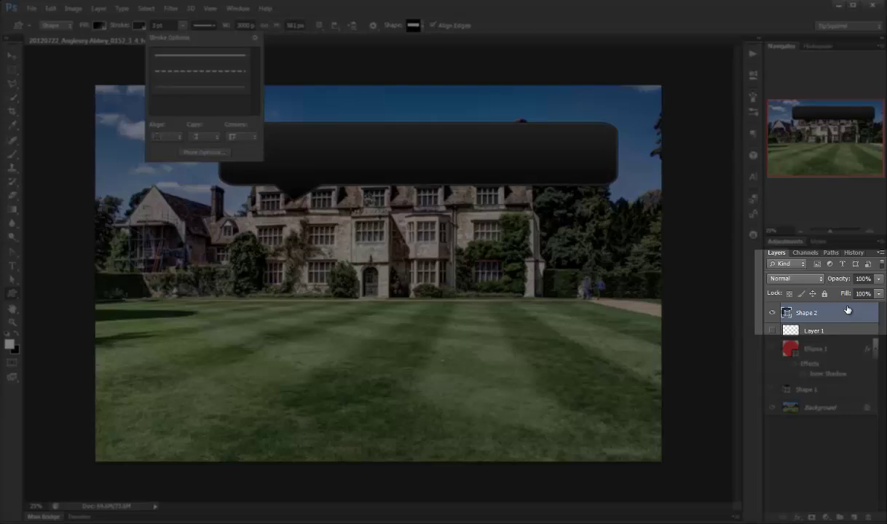
click(862, 279)
text(95)
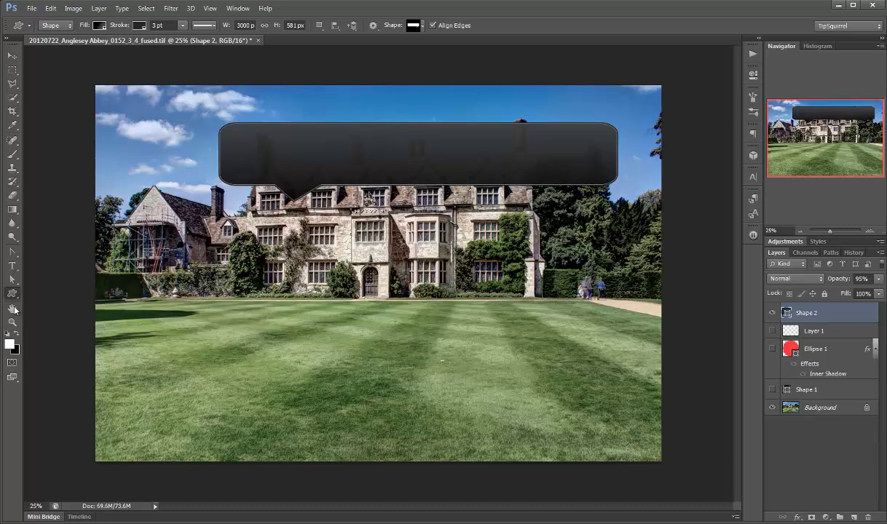
- Create a 320 × 320 px rounded square and drag it to the bubble's left end
click(14, 295)
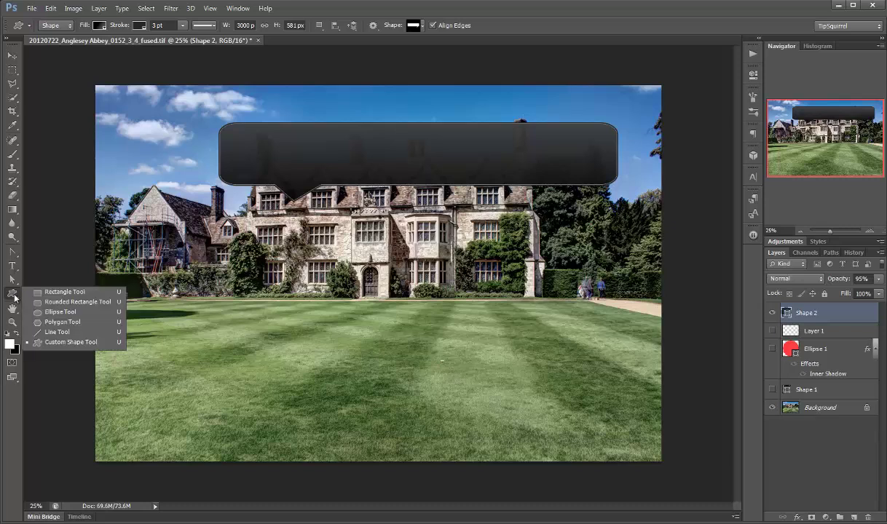
click(73, 302)
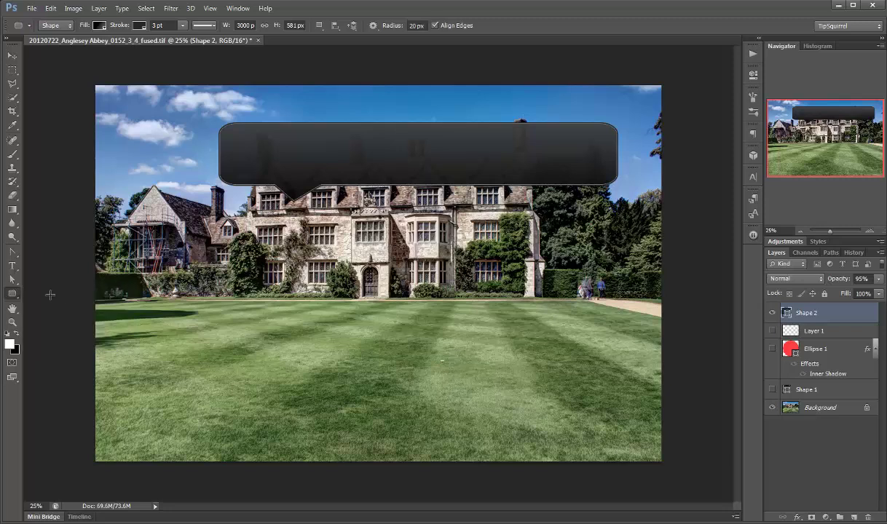
click(374, 322)
text(320)
key(Tab)
text(320)
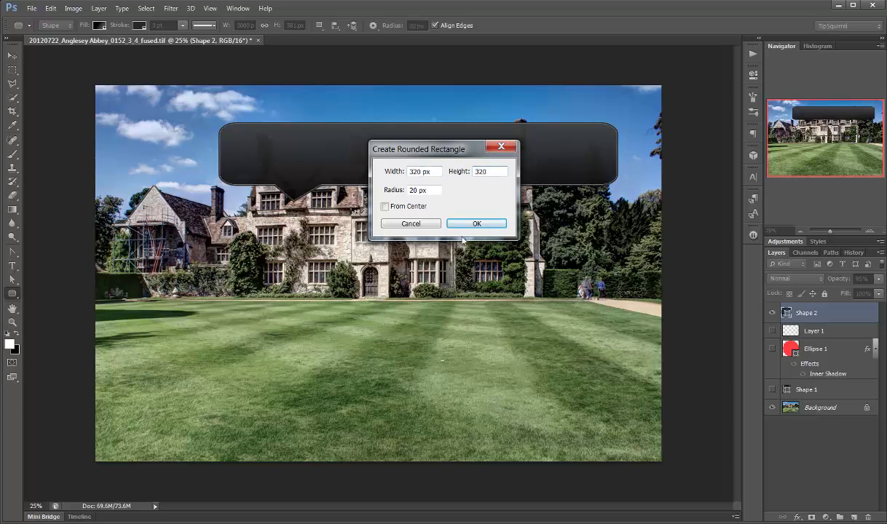
click(474, 223)
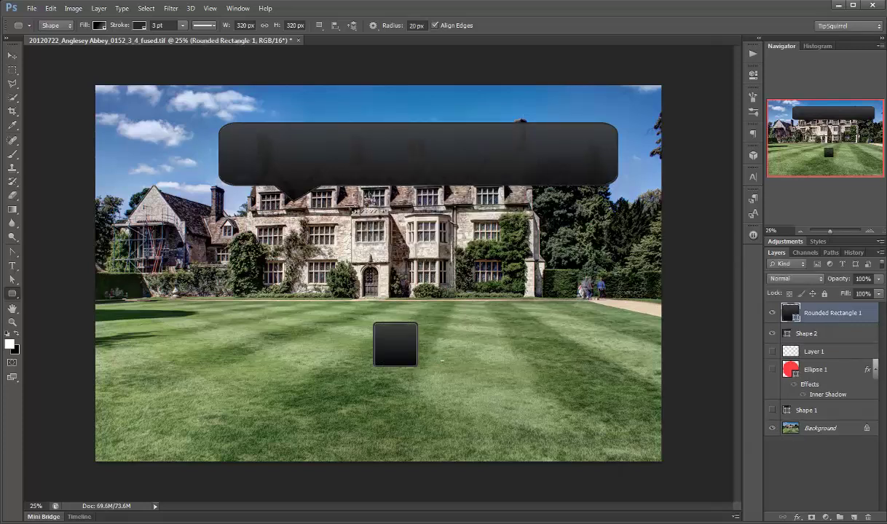
click(12, 55)
drag(388, 344, 245, 154)
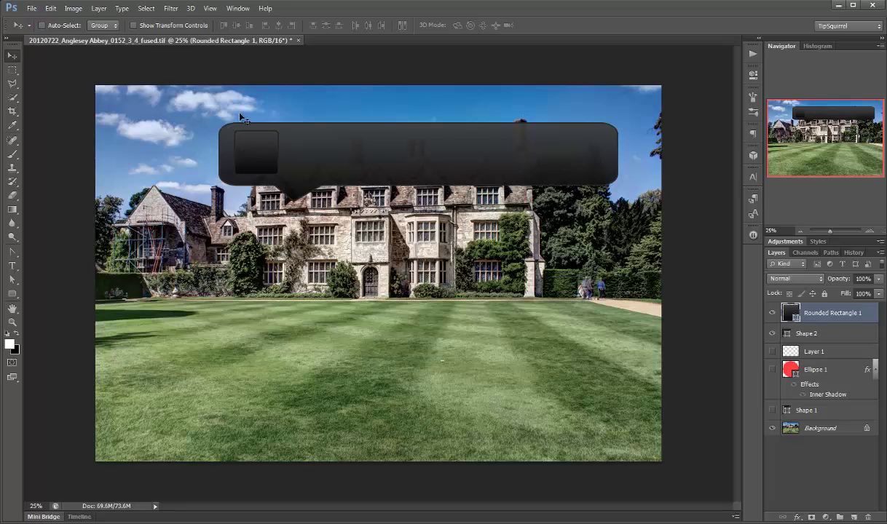
- Make the square's left gradient stop teal, with green 180 and blue 125
click(13, 294)
click(100, 27)
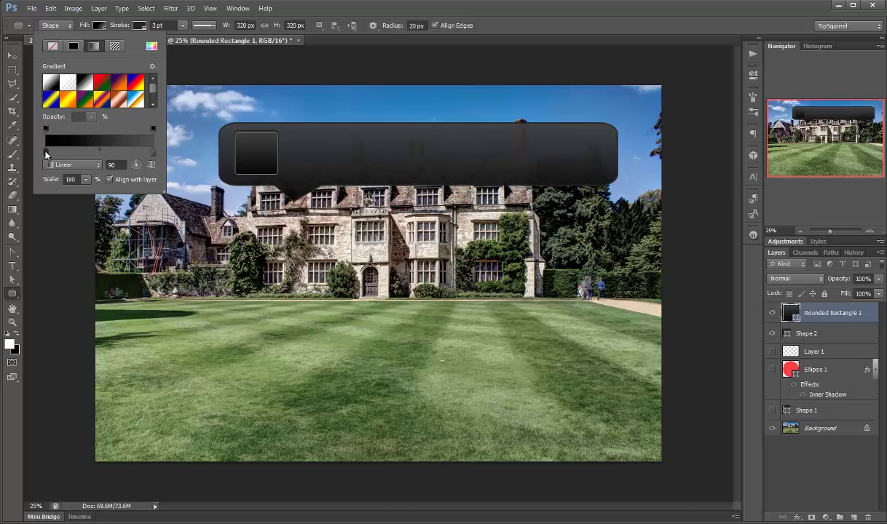
double_click(45, 152)
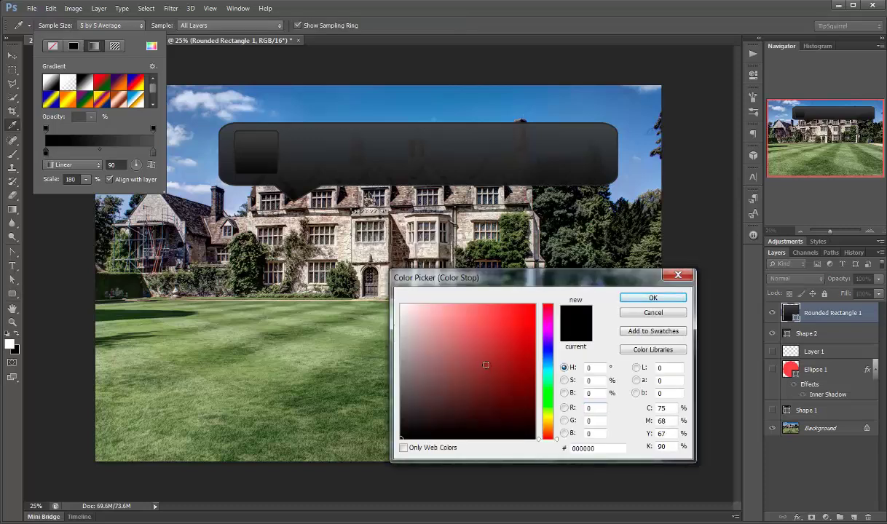
key(Tab)
text(180)
key(Tab)
text(125)
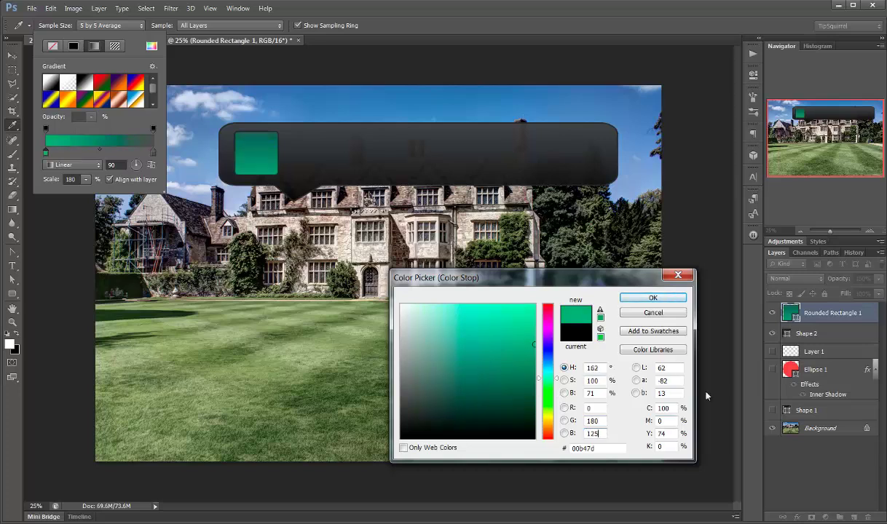
click(653, 298)
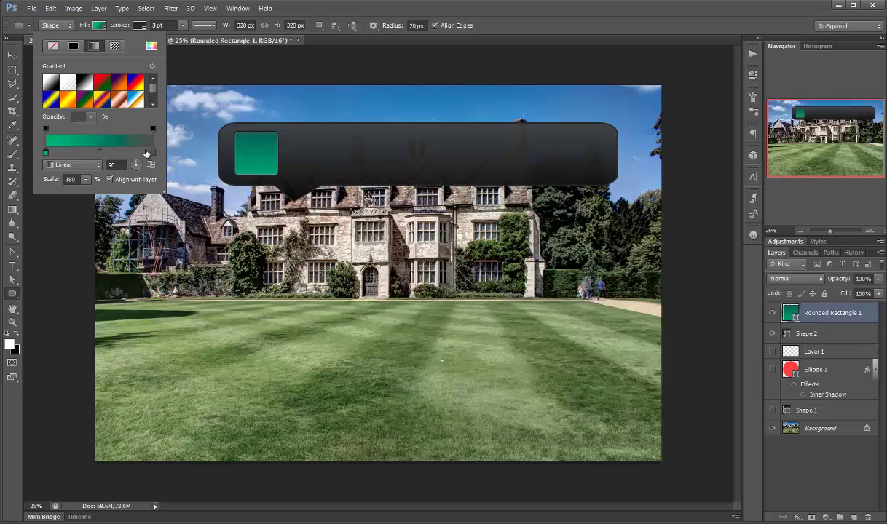
- Set the square's right gradient stop to bright teal (0, 225, 170)
double_click(152, 153)
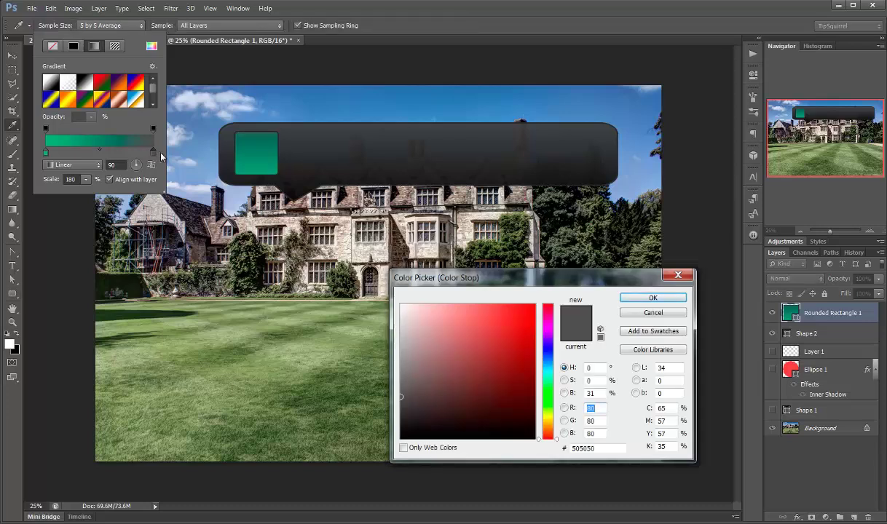
text(0)
key(Tab)
text(225)
key(Tab)
text(170)
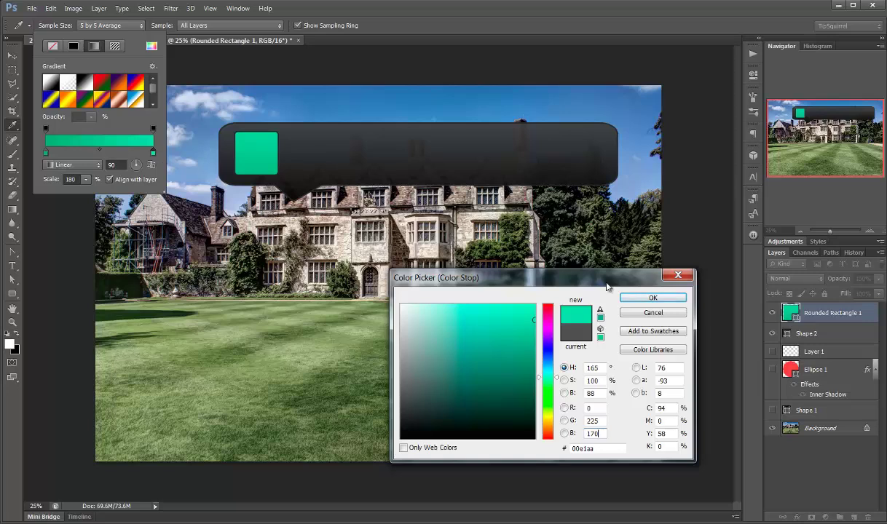
click(624, 298)
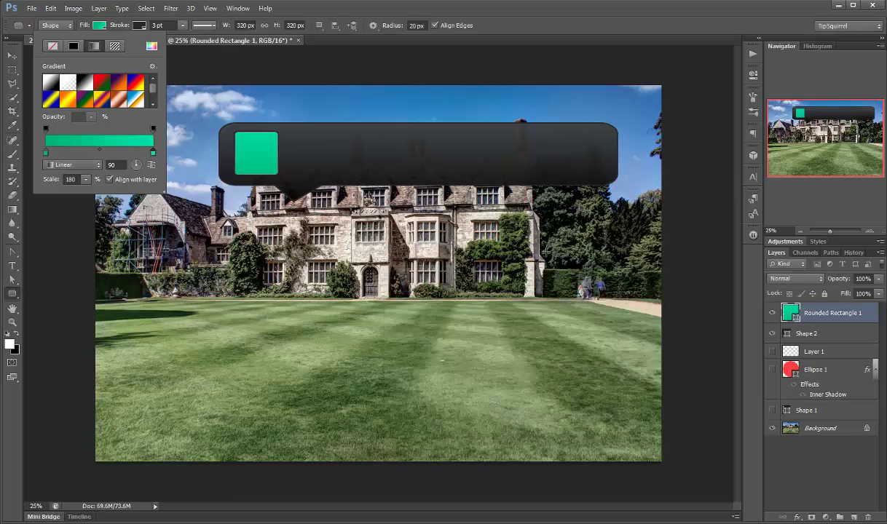
- Give the square a white 10 pt outline
click(139, 25)
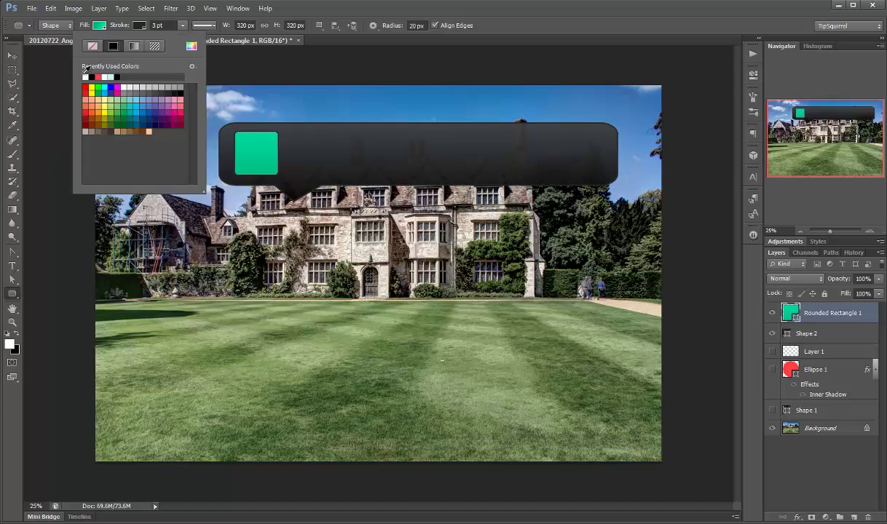
click(85, 76)
click(158, 26)
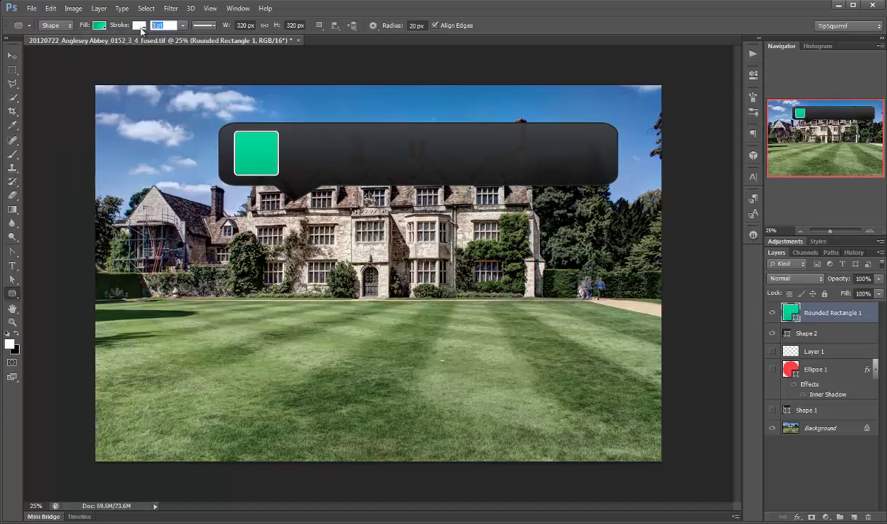
text(10)
key(Return)
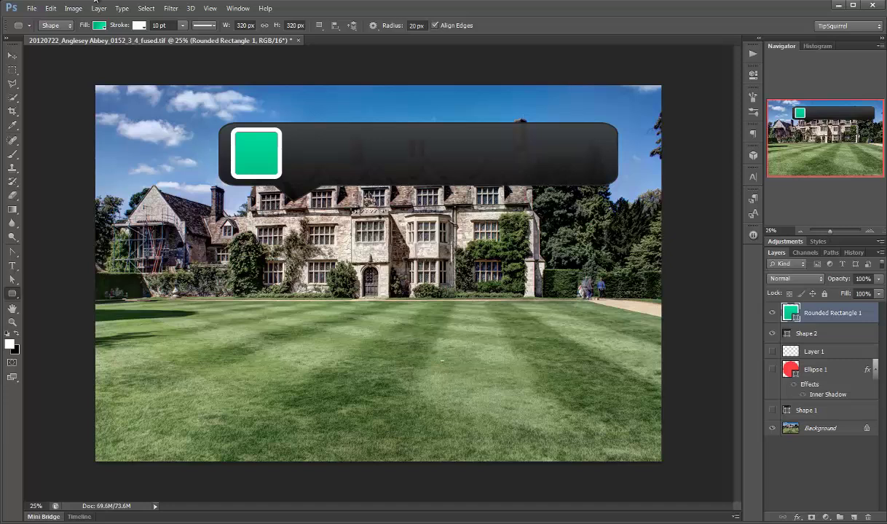
- Draw the car custom shape over the green square, about 272 × 229 px
right_click(14, 297)
click(80, 329)
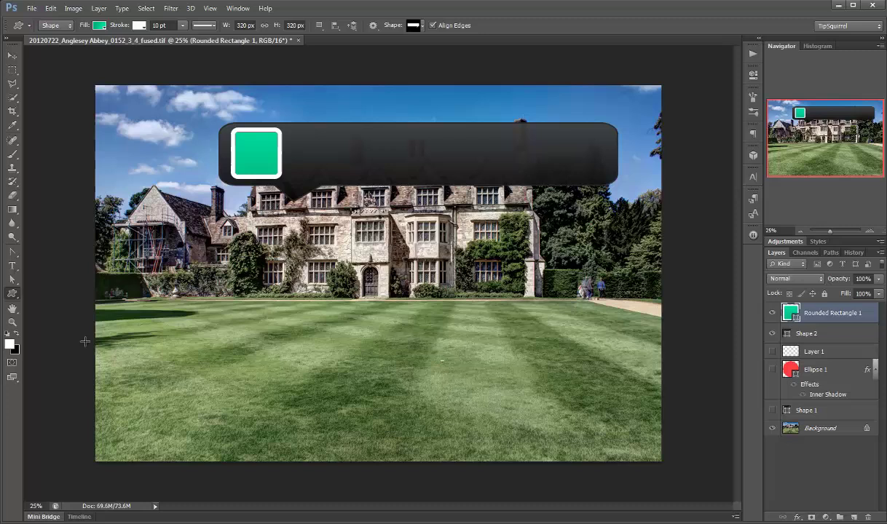
click(422, 26)
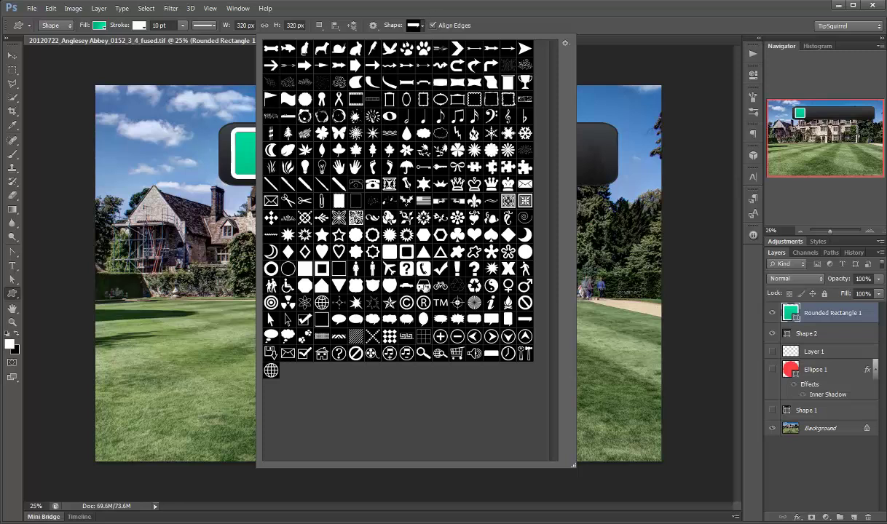
click(423, 285)
click(412, 25)
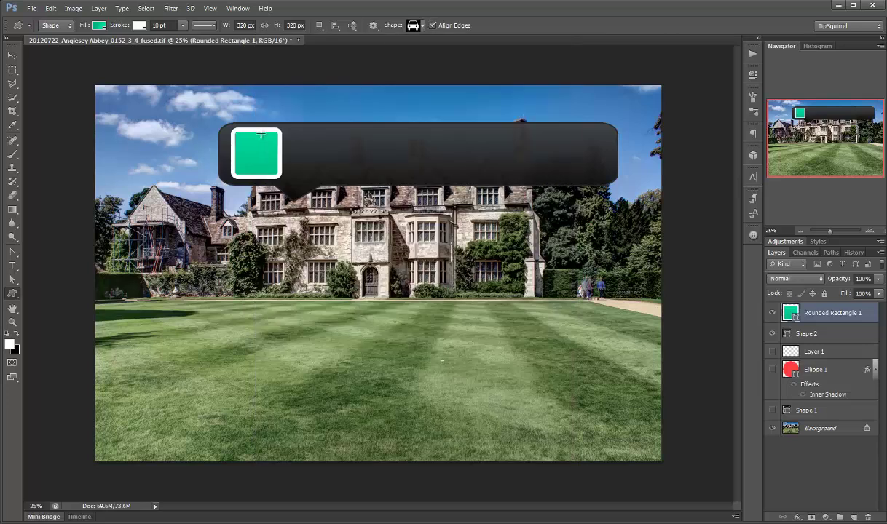
drag(240, 137, 274, 175)
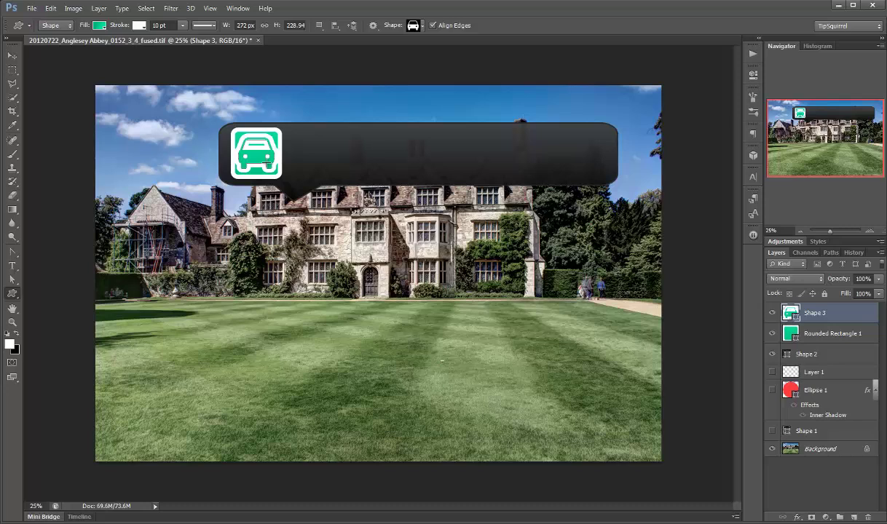
- Remove the car's outline and fill it pale mint d2faf0 (210, 250, 240)
click(136, 27)
click(92, 46)
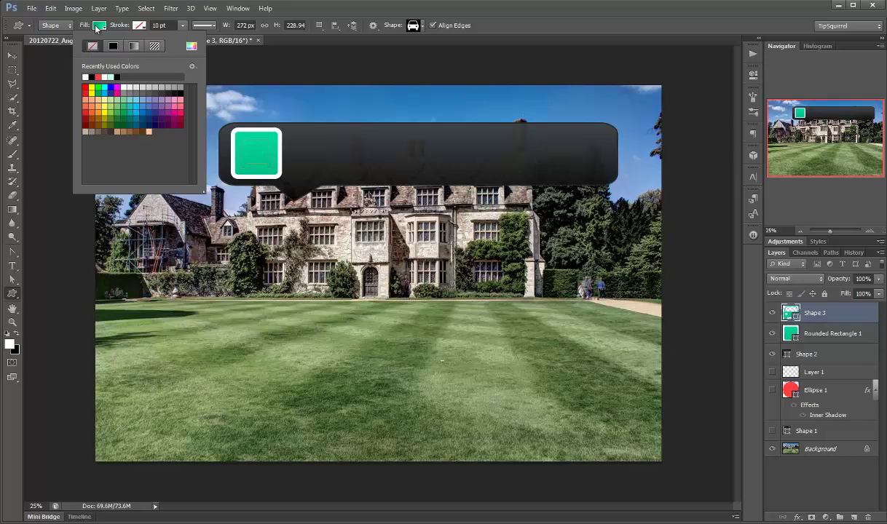
click(96, 28)
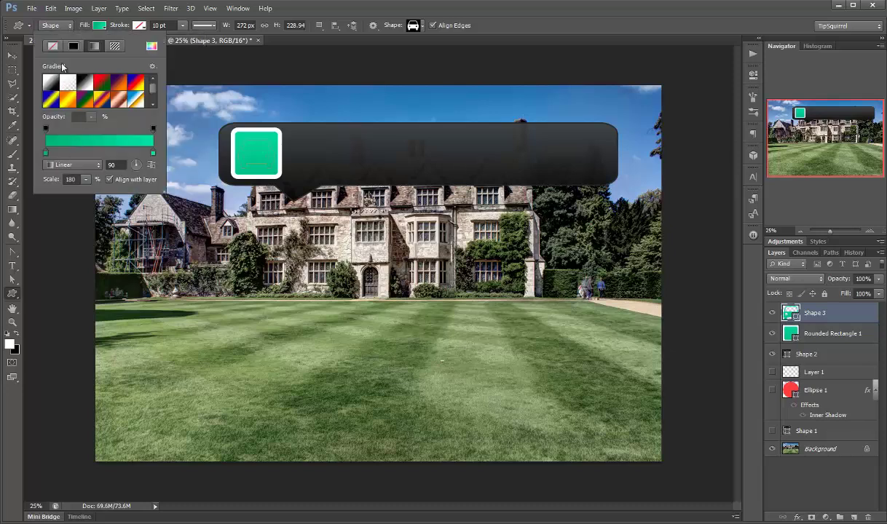
click(150, 47)
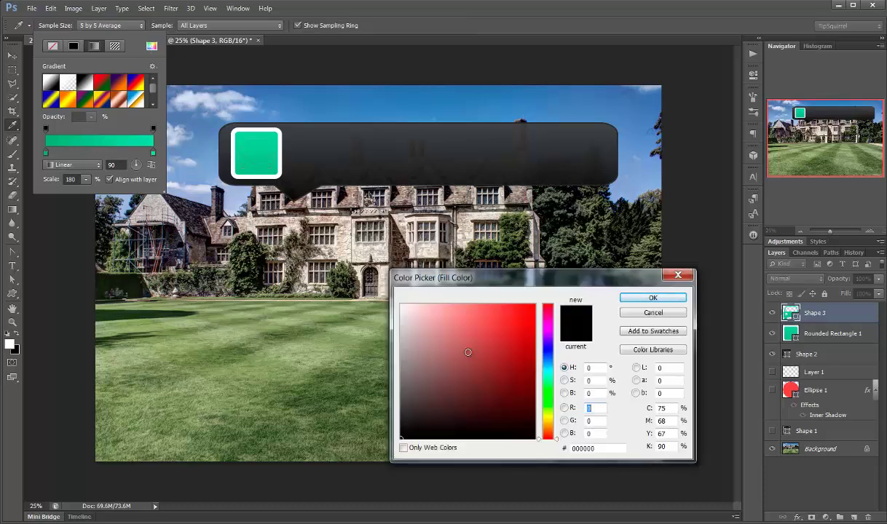
text(210)
key(Tab)
text(250)
key(Tab)
text(240)
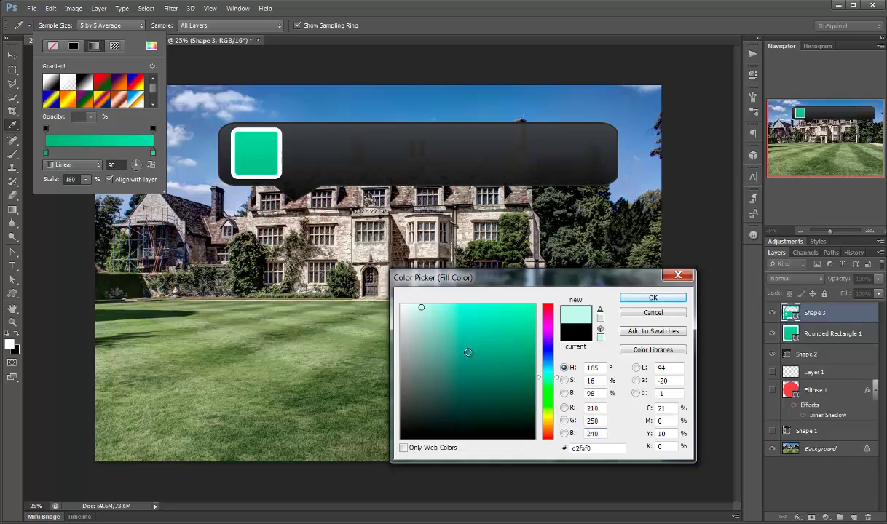
click(652, 297)
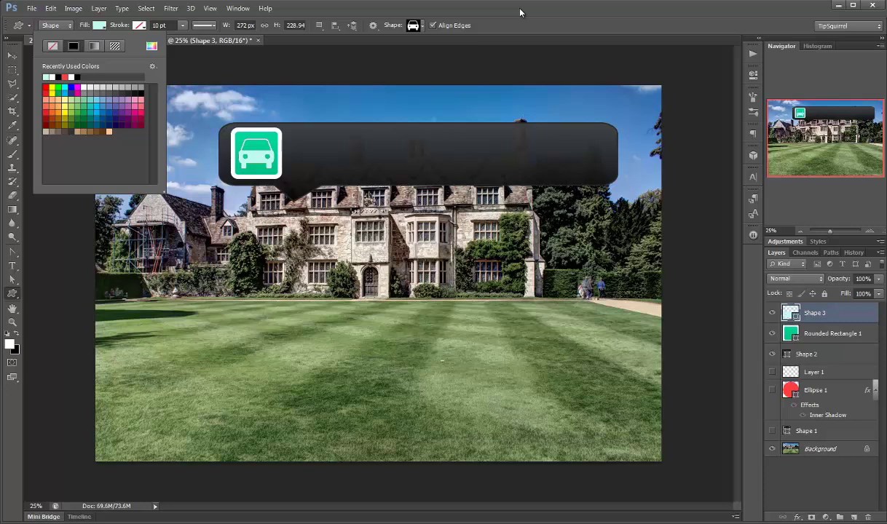
- Create a 320 px ellipse and move it to the dark label's right end
click(13, 294)
right_click(14, 294)
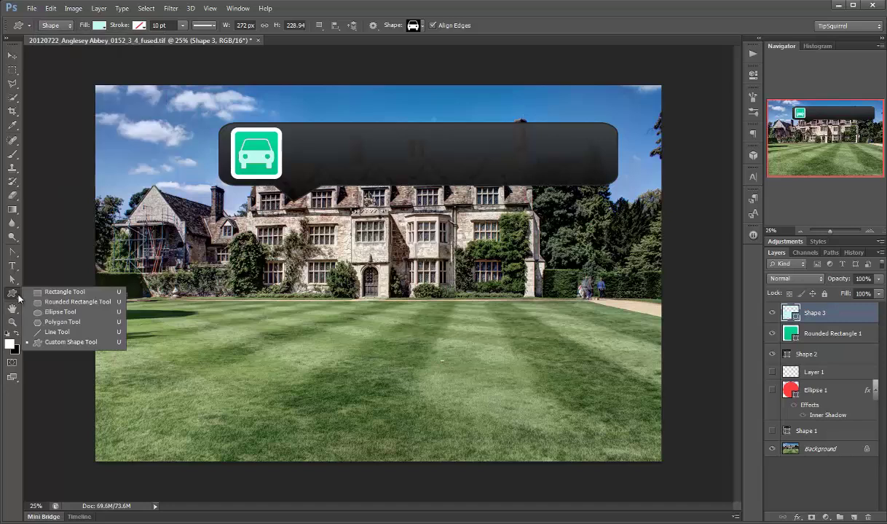
click(83, 313)
click(460, 308)
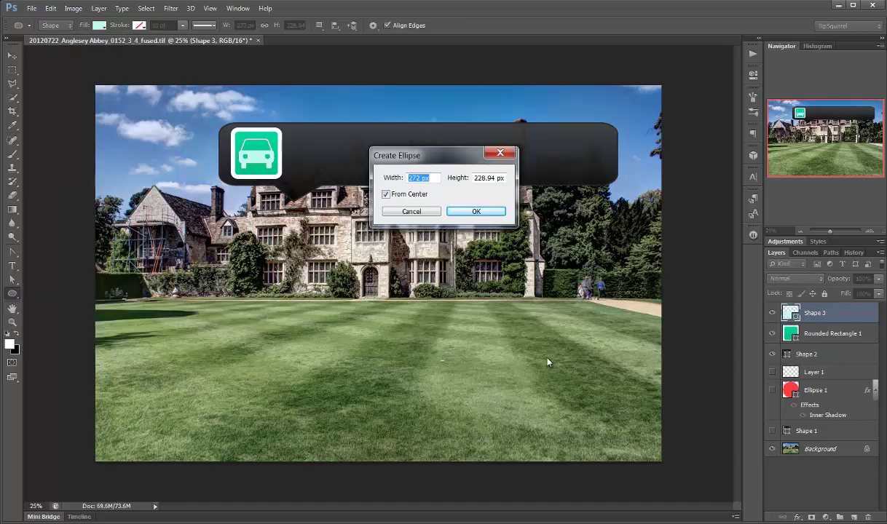
text(320)
key(Tab)
text(32)
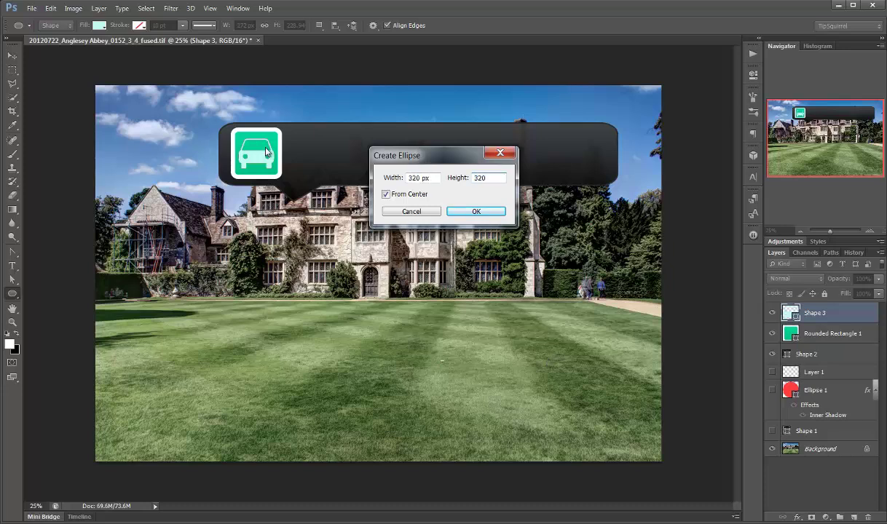
click(476, 211)
click(12, 56)
drag(428, 268, 269, 153)
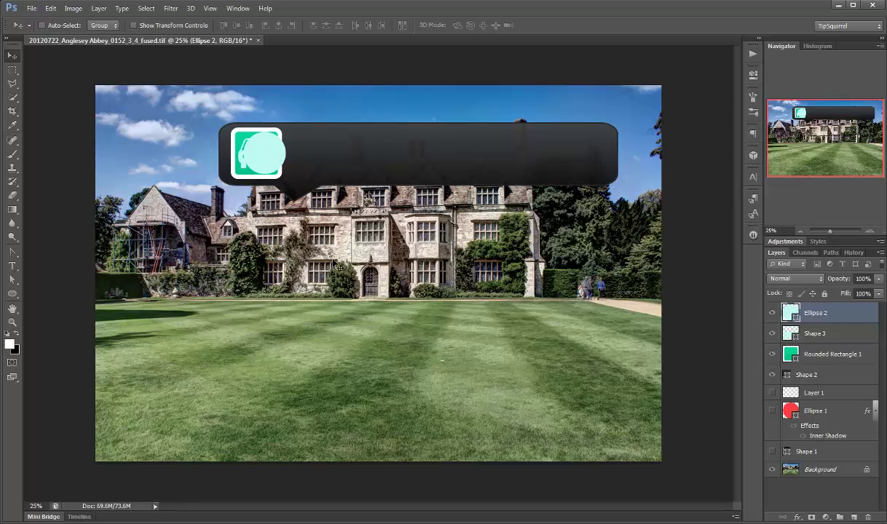
drag(259, 147, 581, 167)
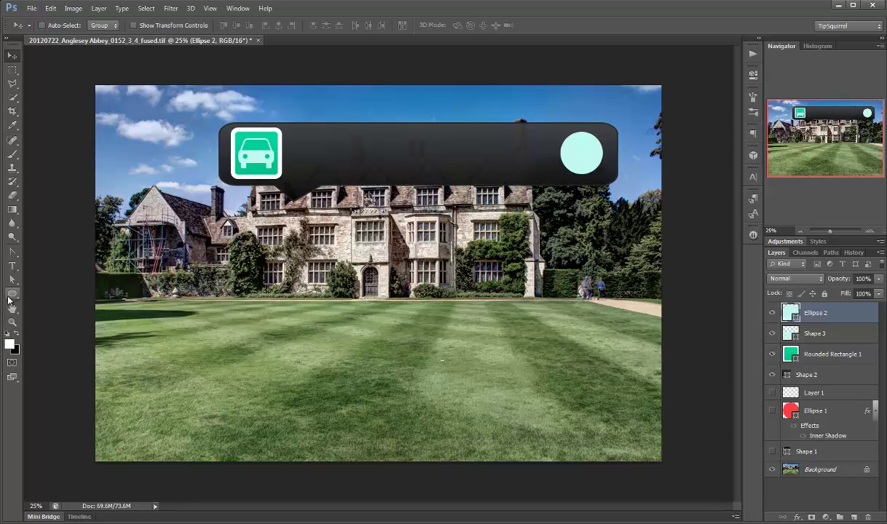
- Give the circle a gradient fill whose left stop is dark blue 0f0a82
click(10, 294)
click(97, 28)
click(86, 46)
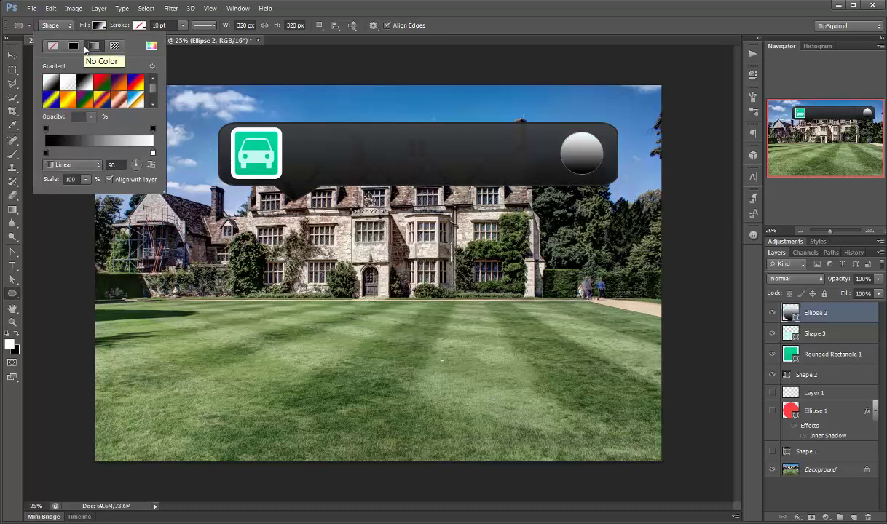
double_click(46, 156)
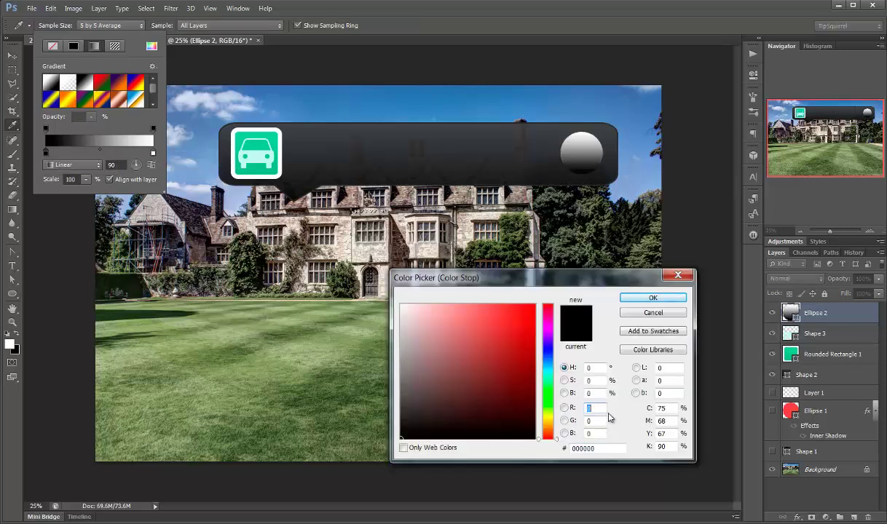
text(15)
key(Tab)
text(10)
key(Tab)
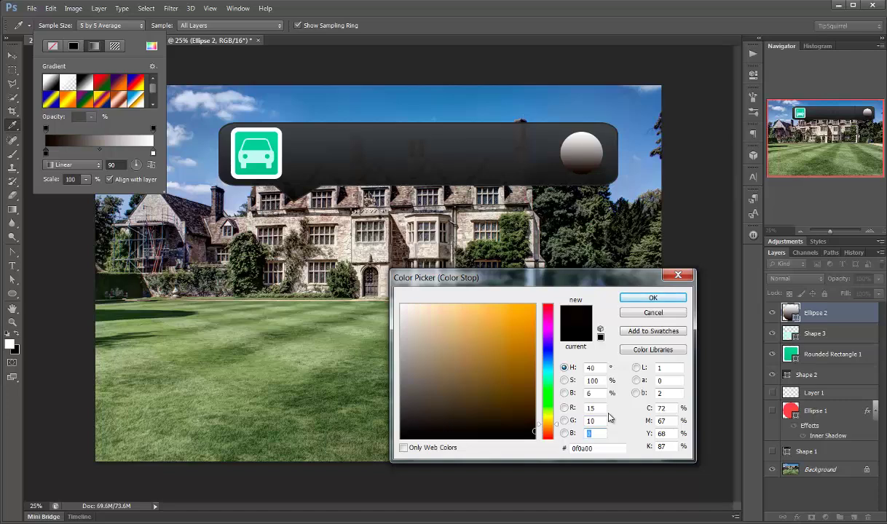
text(130)
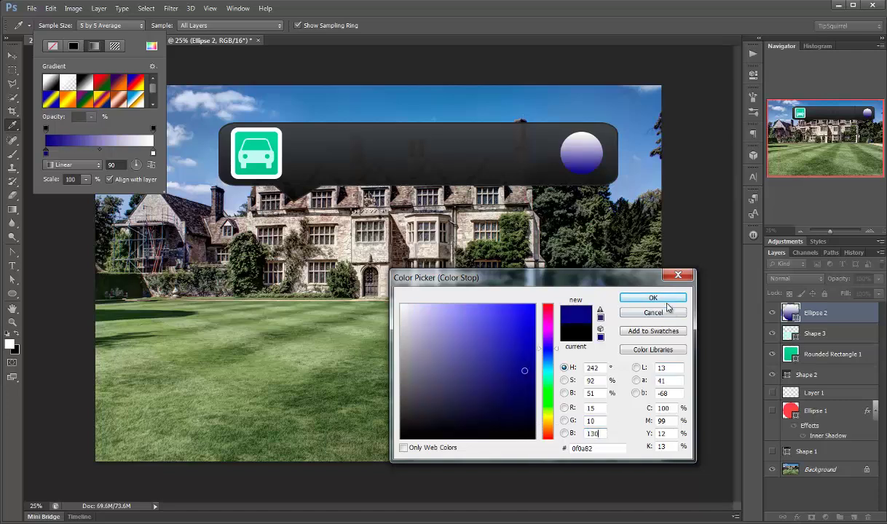
click(653, 298)
- Make the right stop indigo 4641aa and add two extra stops to sharpen the blend
double_click(152, 152)
text(70)
key(Tab)
text(65)
key(Tab)
text(170)
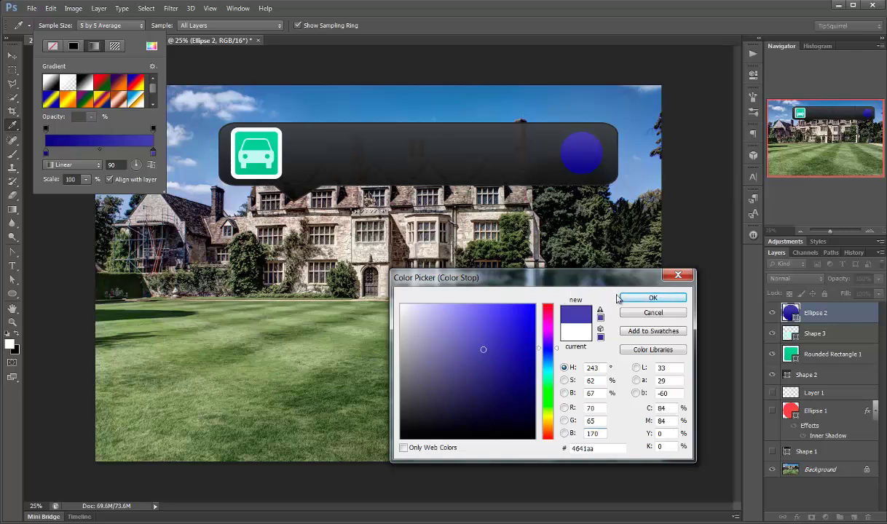
click(653, 298)
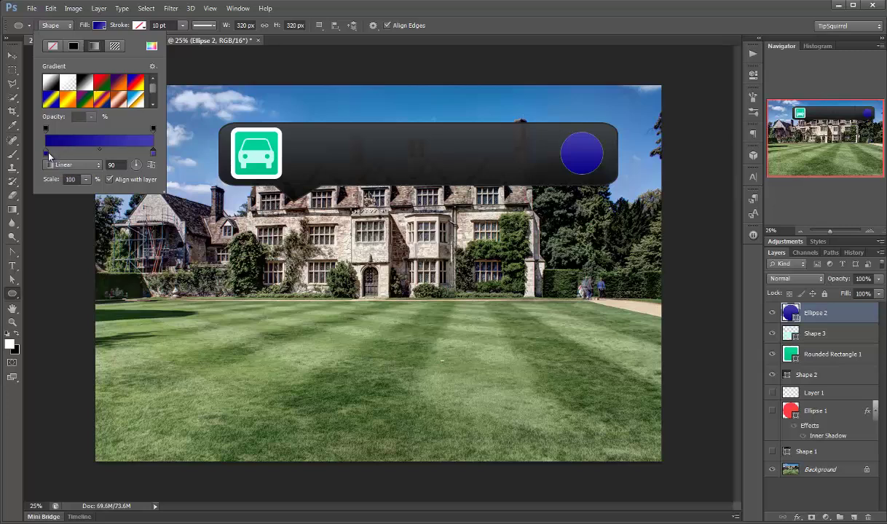
click(45, 144)
click(84, 152)
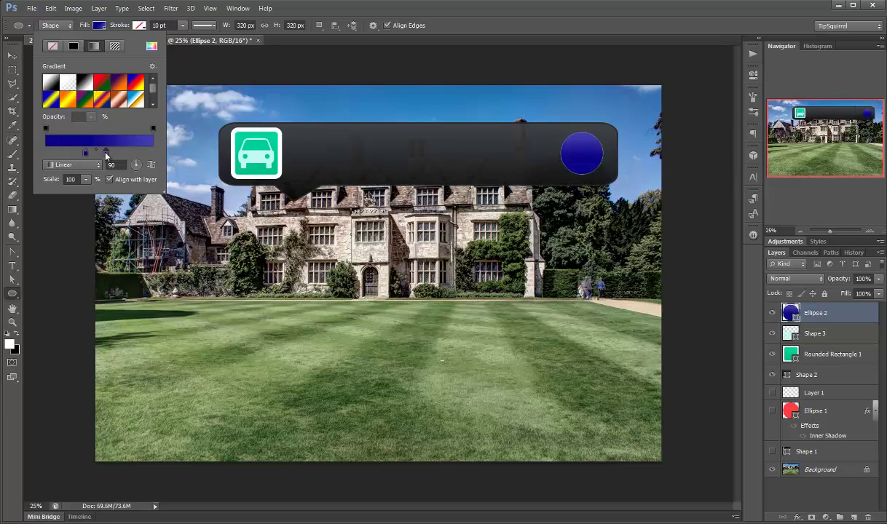
click(102, 152)
drag(104, 155, 88, 178)
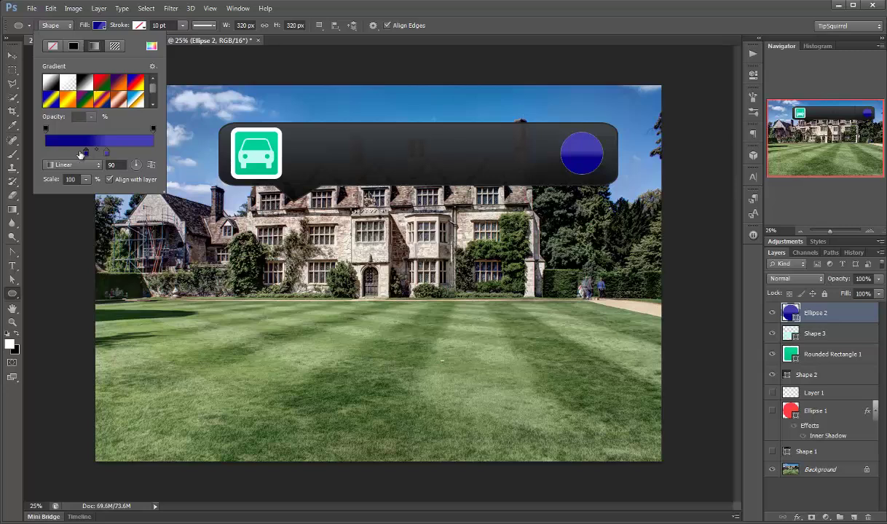
- Give the circle a white outline
click(139, 27)
click(138, 27)
click(91, 77)
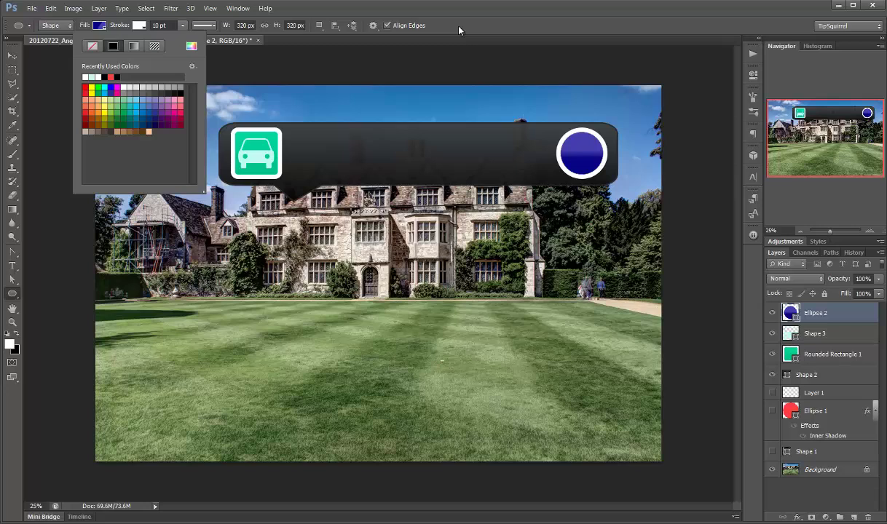
- Create a 250 px Diamond Frame custom shape on the lawn
right_click(12, 295)
click(52, 342)
click(423, 27)
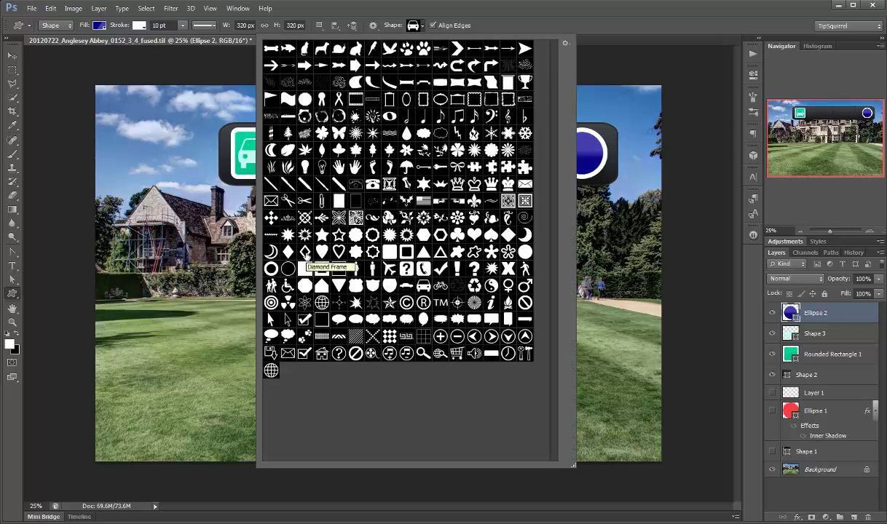
click(305, 255)
click(424, 26)
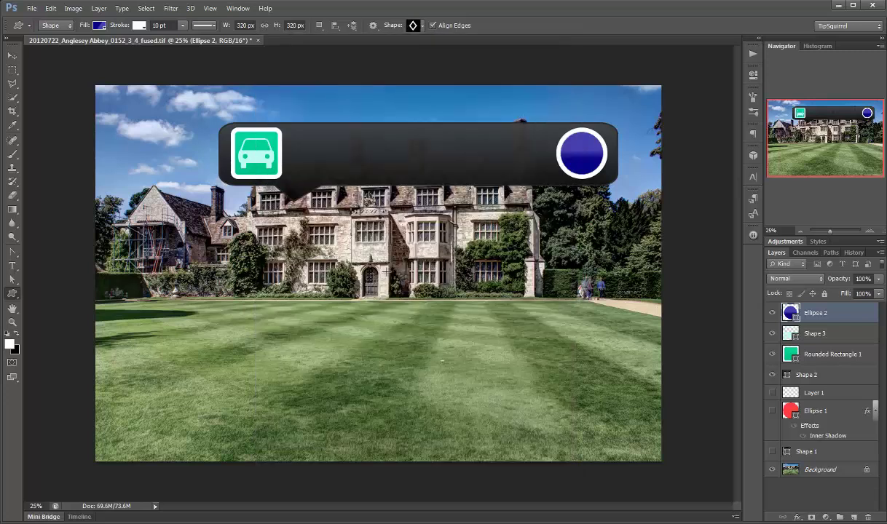
click(392, 311)
text(250)
key(Tab)
text(2)
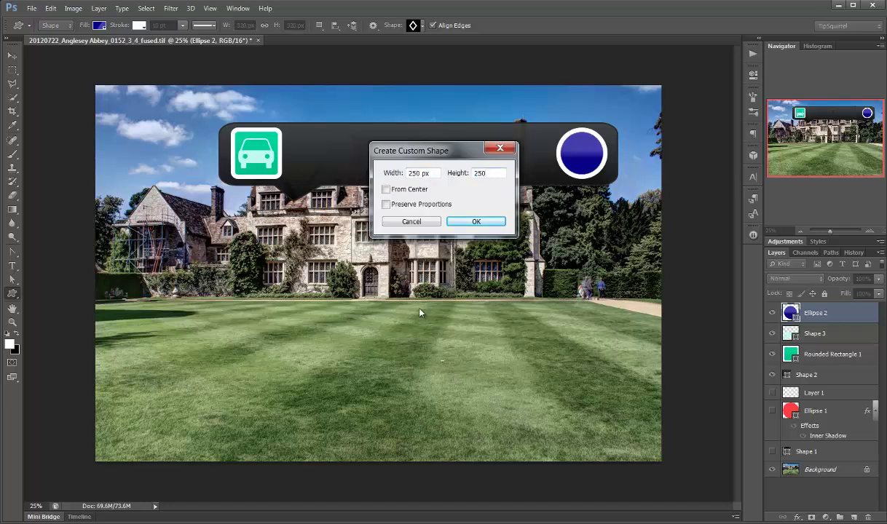
click(477, 222)
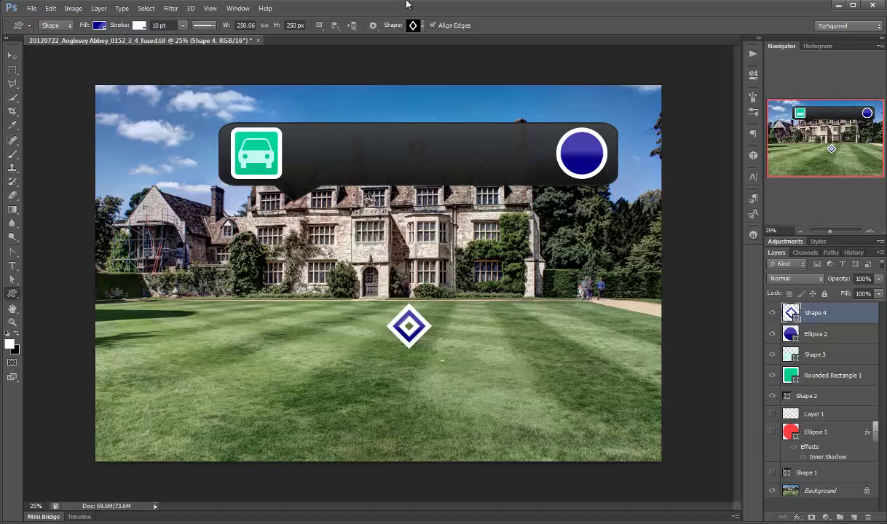
- Fill the diamond solid white and remove its outline
click(99, 25)
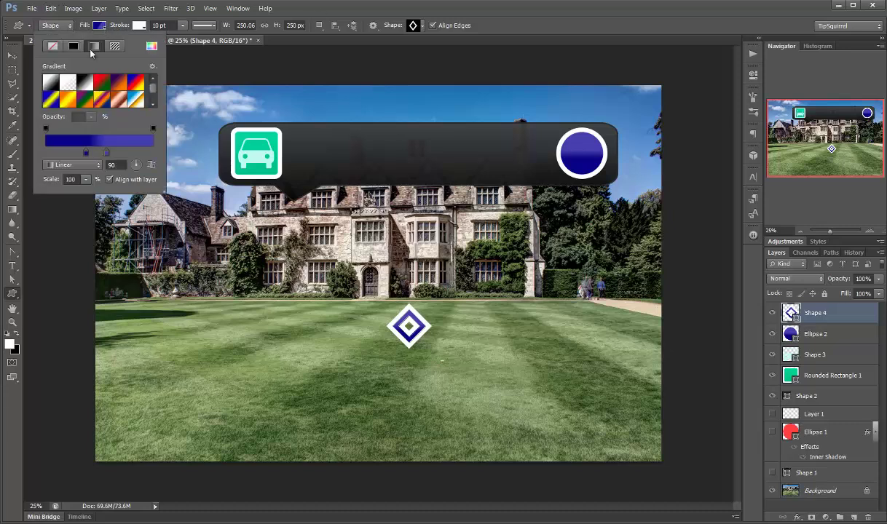
click(73, 46)
click(58, 75)
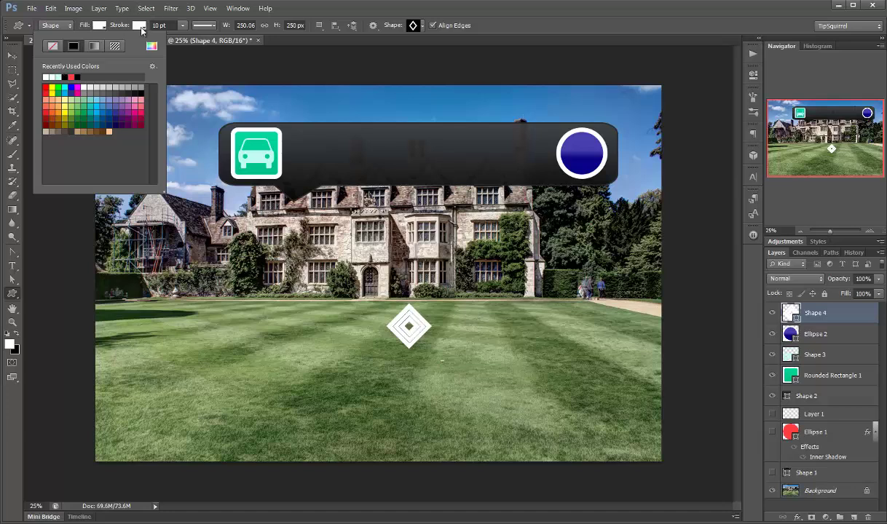
click(140, 27)
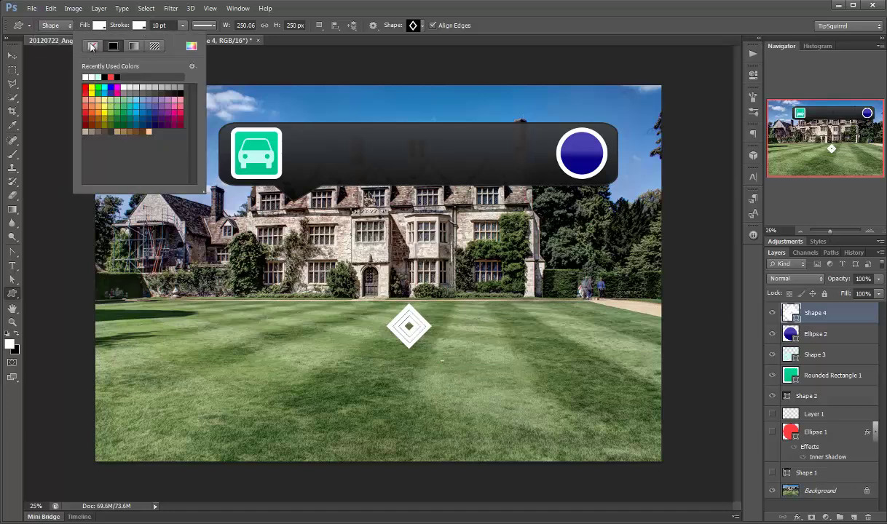
click(91, 47)
click(301, 16)
- Drag the white diamond onto the blue circle, align it using Ellipse 2, and zoom to 100%
click(13, 56)
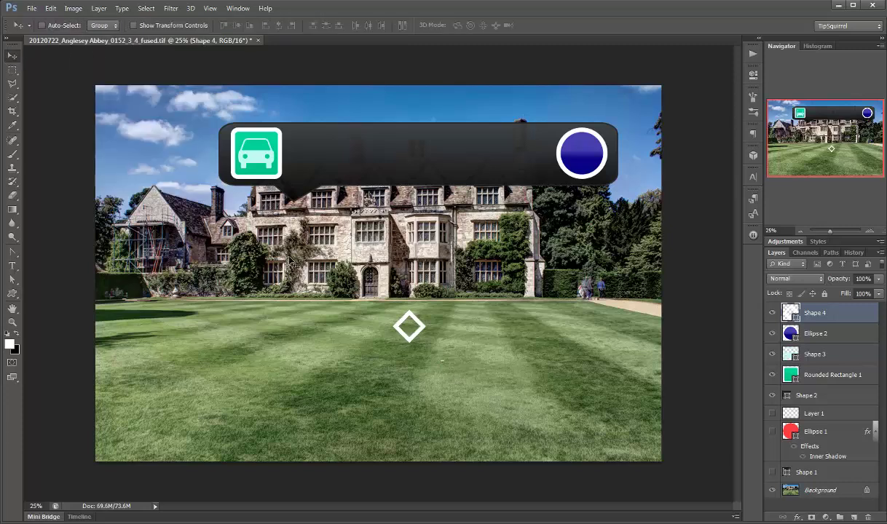
drag(403, 334, 574, 156)
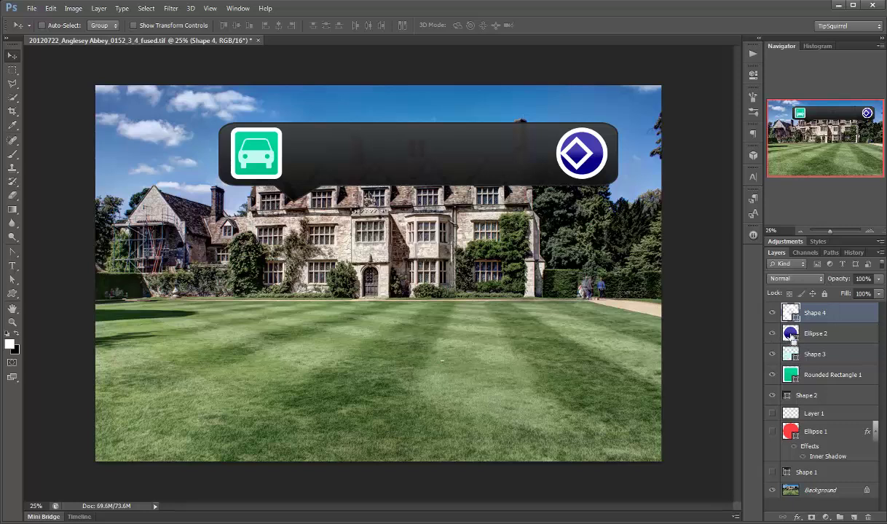
ctrl+click(790, 335)
click(870, 232)
click(870, 231)
click(870, 232)
drag(801, 125, 847, 115)
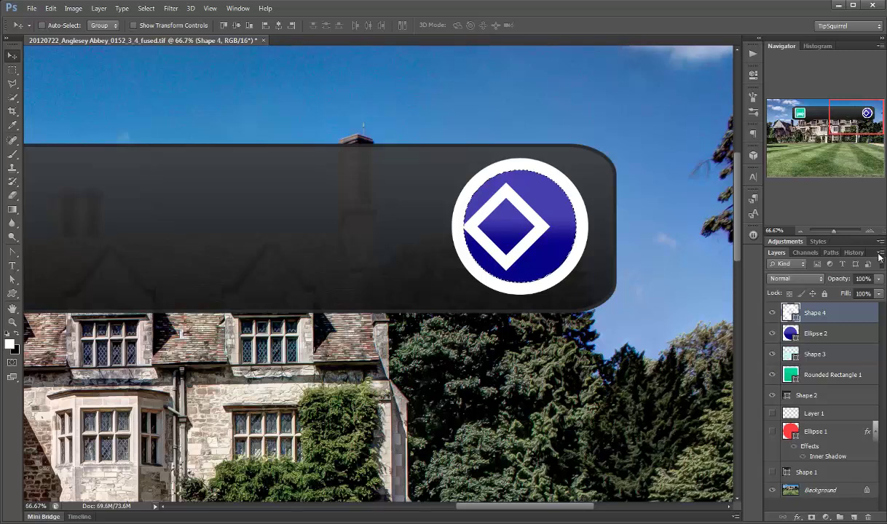
click(871, 231)
click(872, 231)
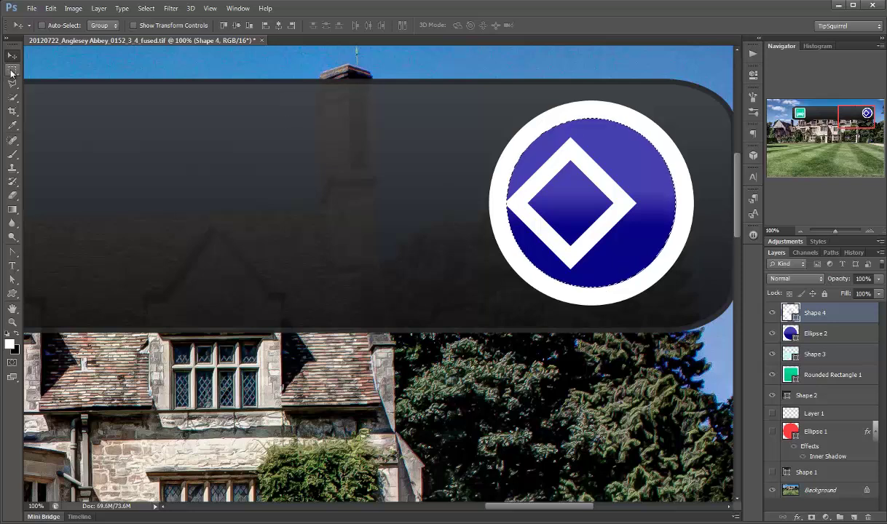
- Mask Shape 4 with a right-offset circle selection to leave a white right-pointing arrow, then nudge it right
click(12, 70)
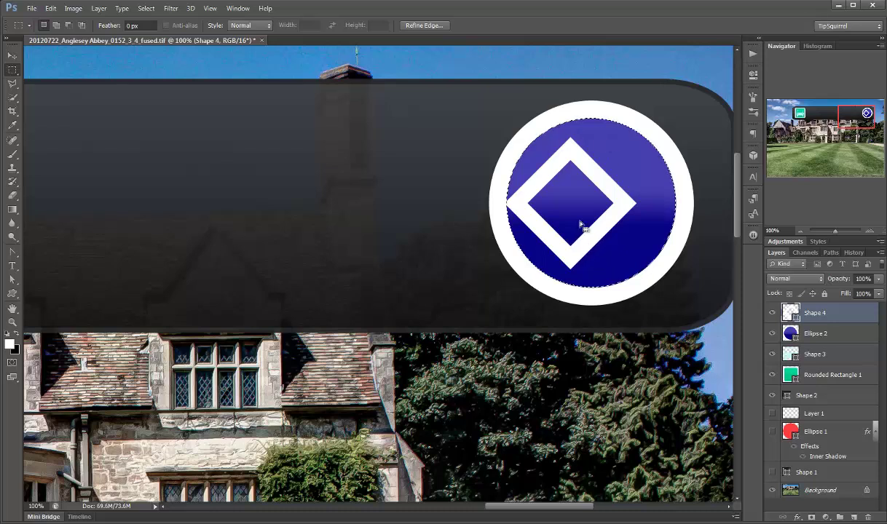
drag(571, 223, 621, 225)
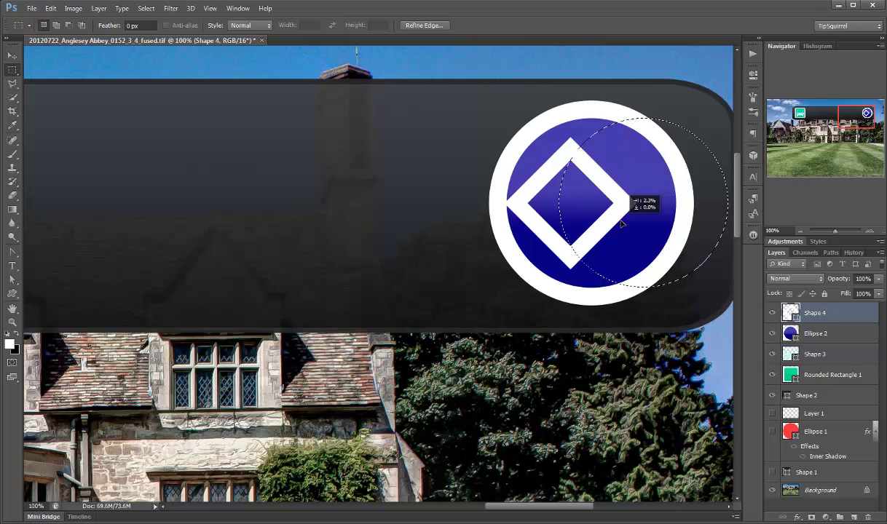
drag(621, 225, 621, 224)
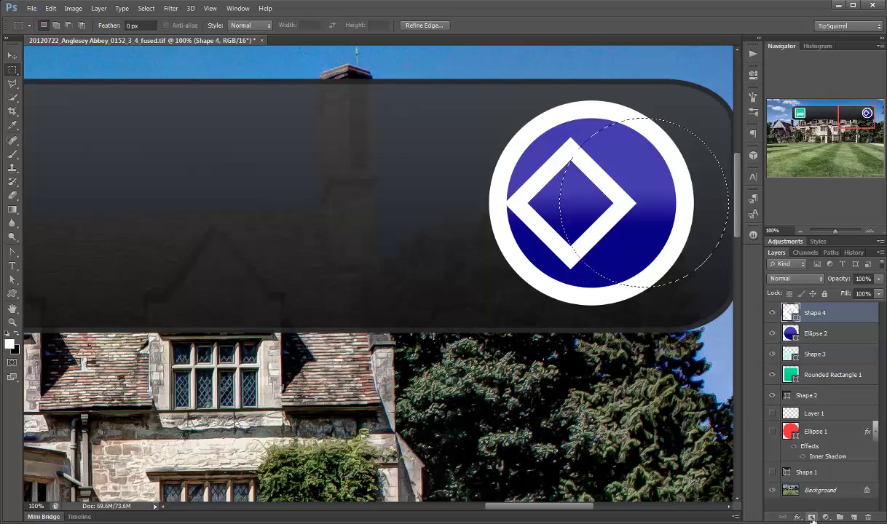
click(811, 519)
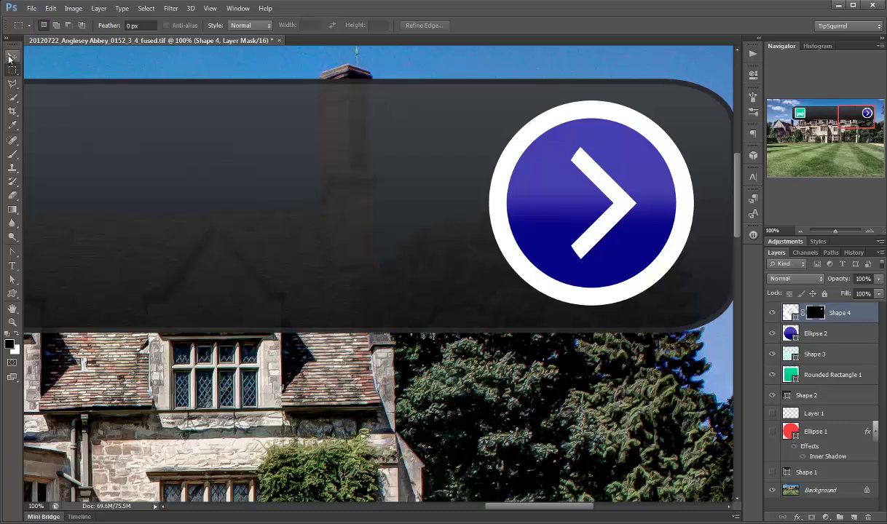
click(12, 55)
drag(600, 198, 604, 203)
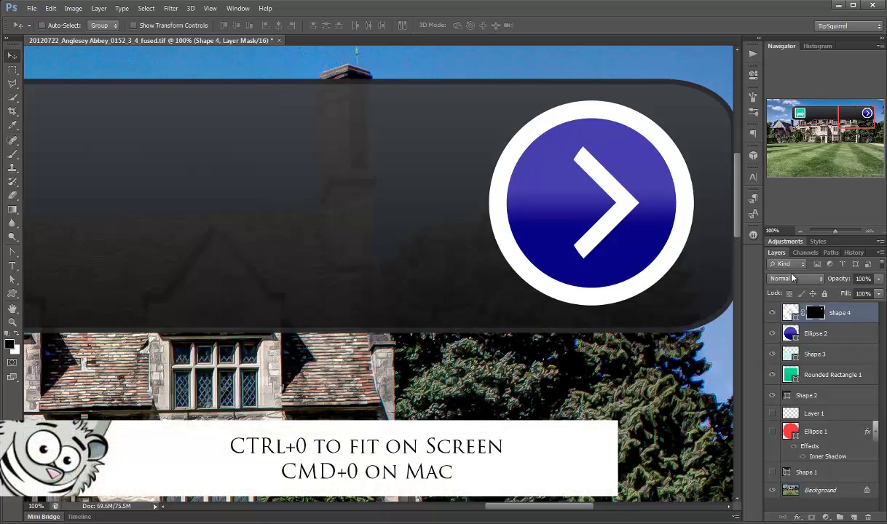
- Type 'Anglesey Abbey' in white 75 pt Arial Bold and move it onto the dark label
key(ctrl+0)
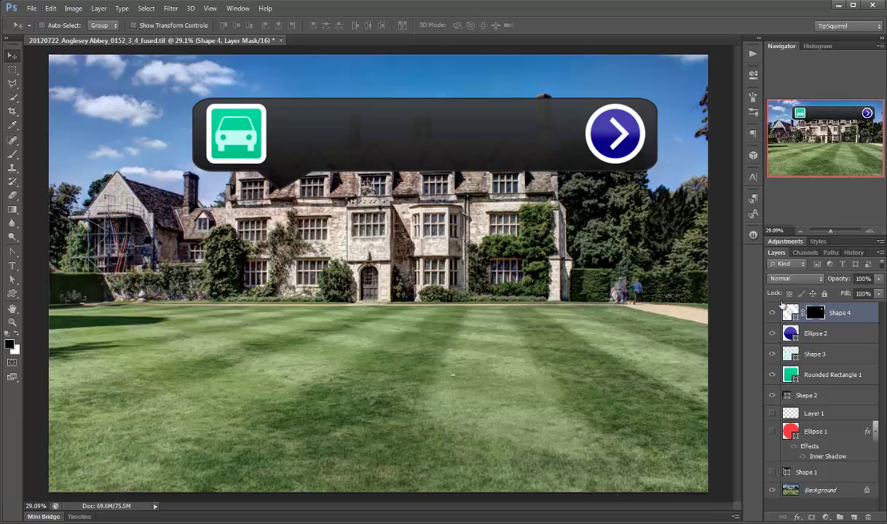
click(11, 269)
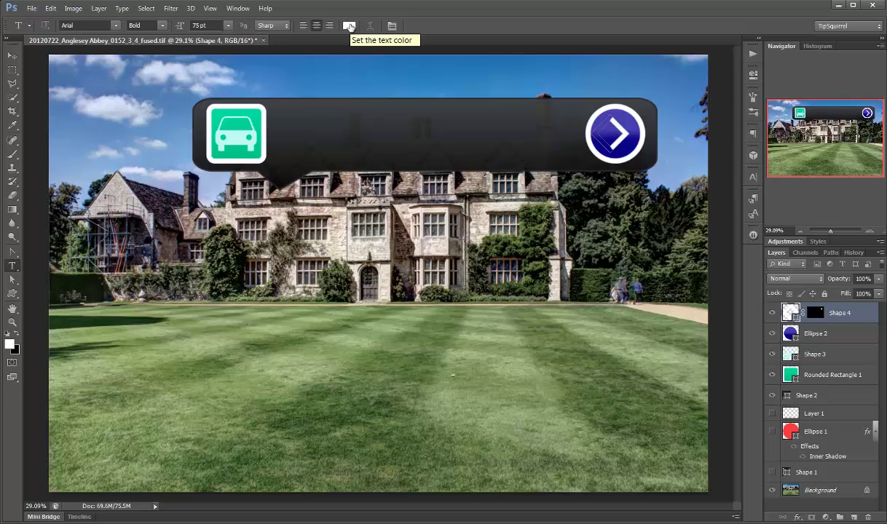
click(265, 302)
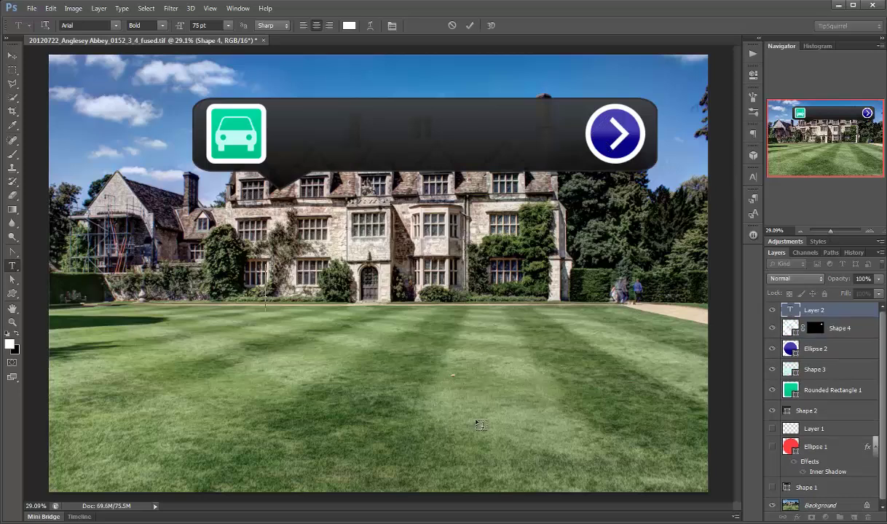
text(Angl)
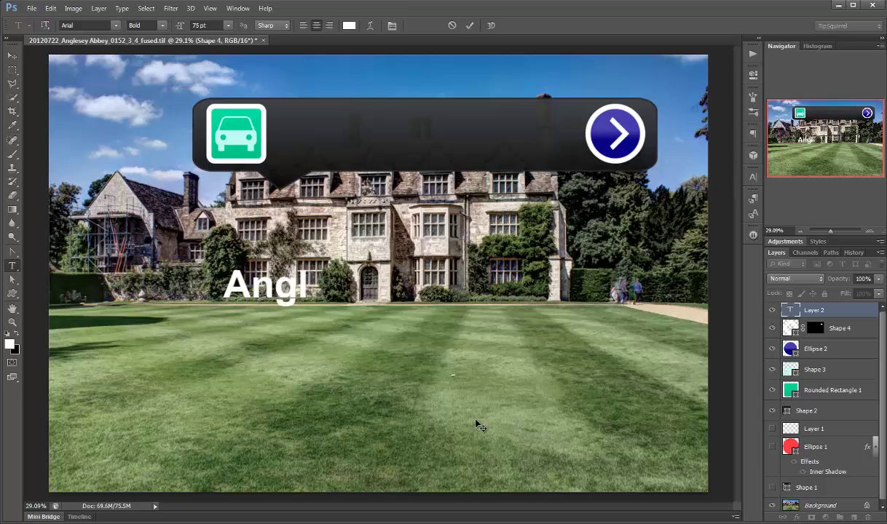
text(ese)
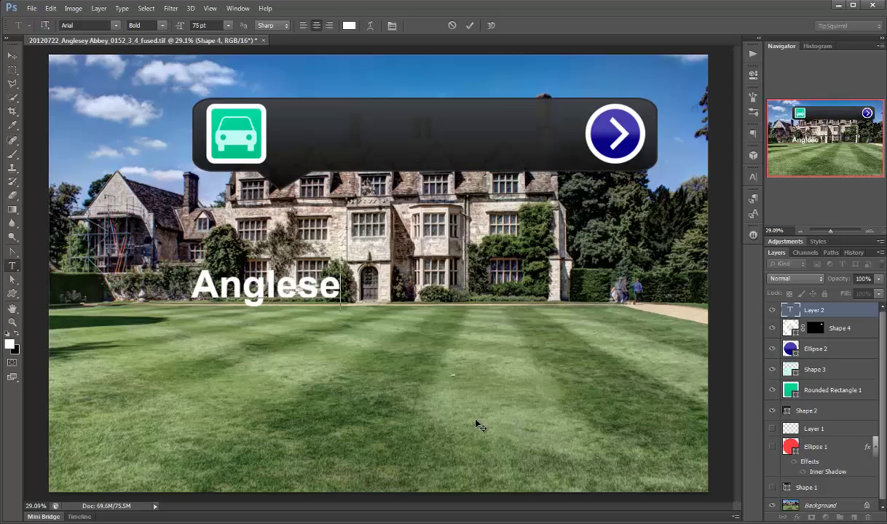
text(y Abbey)
click(12, 55)
drag(268, 268, 429, 113)
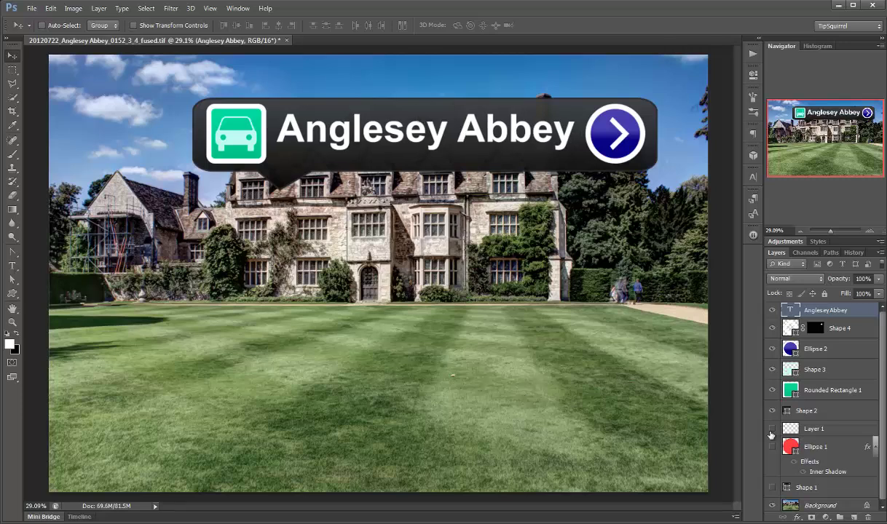
- Show Layer 1, Ellipse 1 and Shape 1 again and group them as 'Pin'
drag(772, 429, 772, 493)
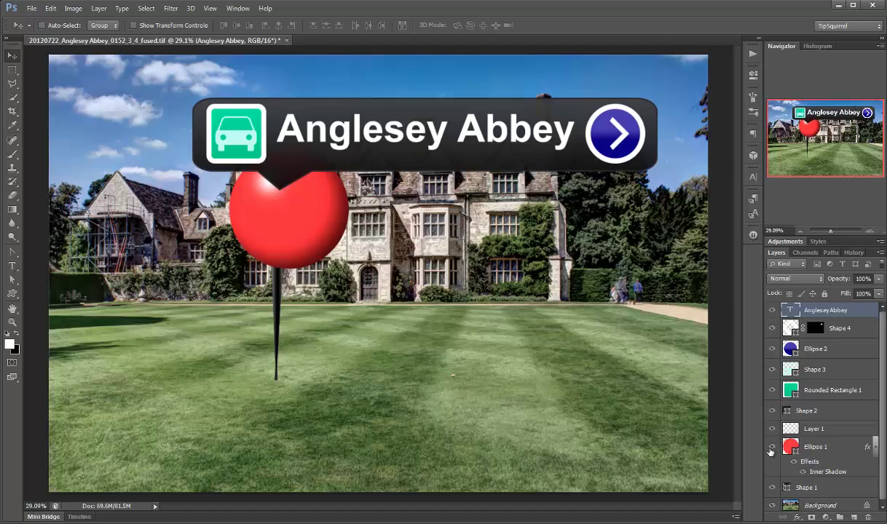
click(772, 434)
click(771, 434)
click(770, 431)
click(771, 430)
click(807, 429)
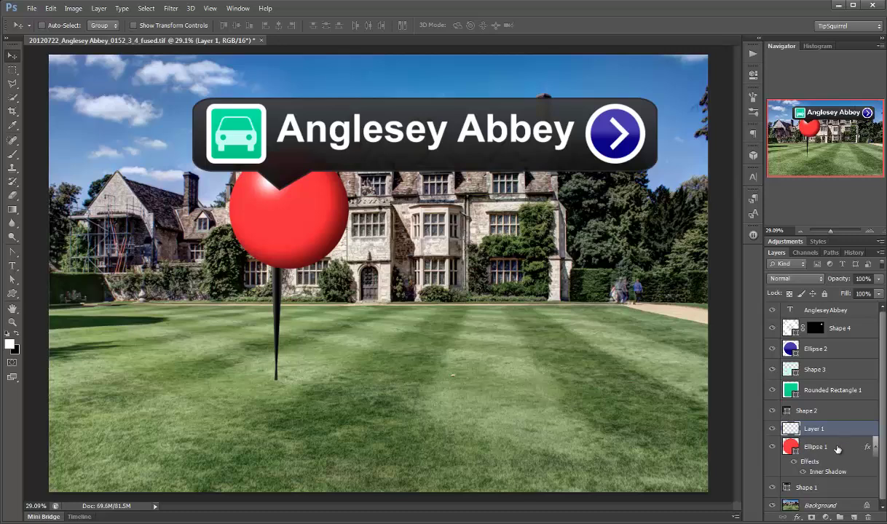
shift+click(837, 448)
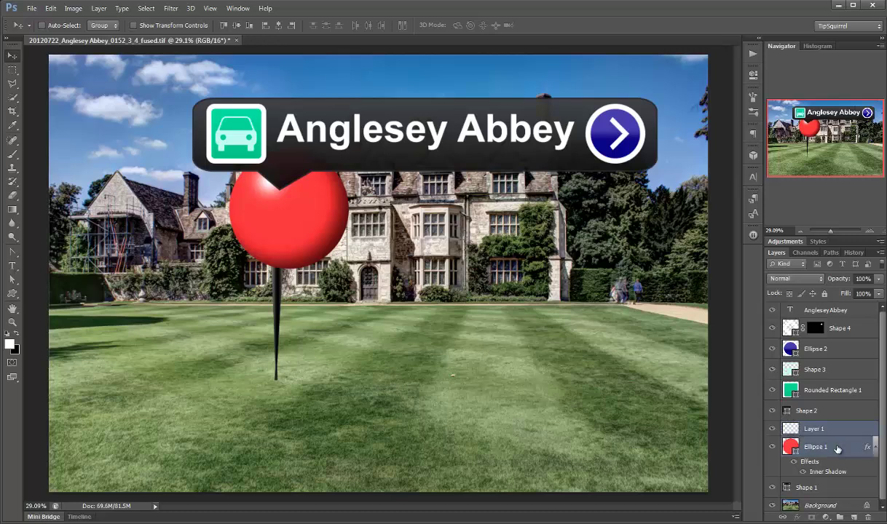
shift+click(830, 488)
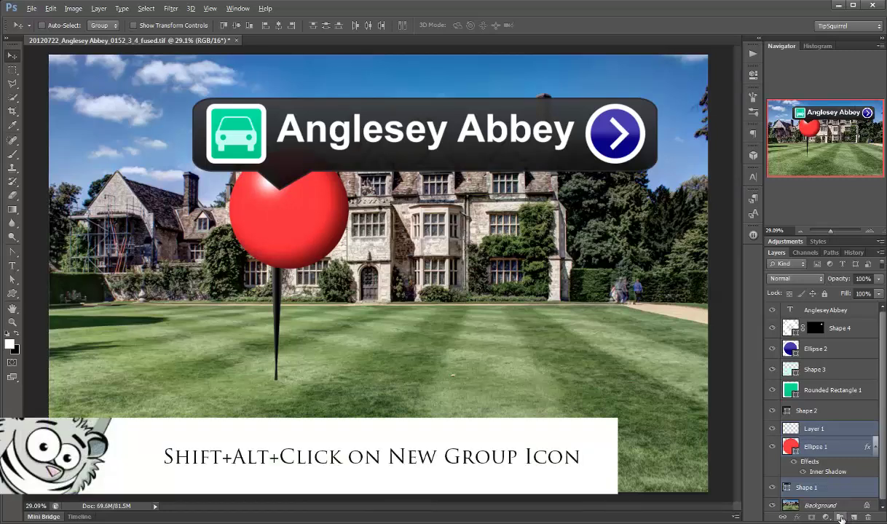
alt+shift+click(840, 517)
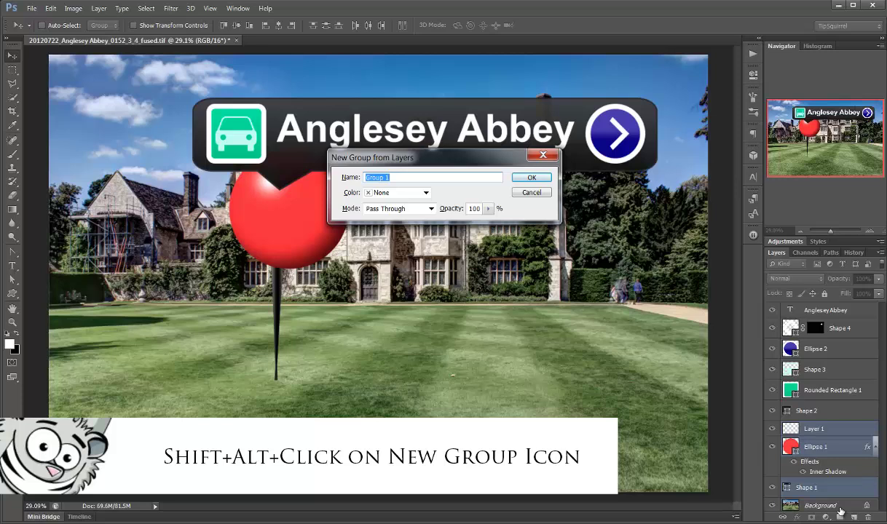
text(Pin)
key(Return)
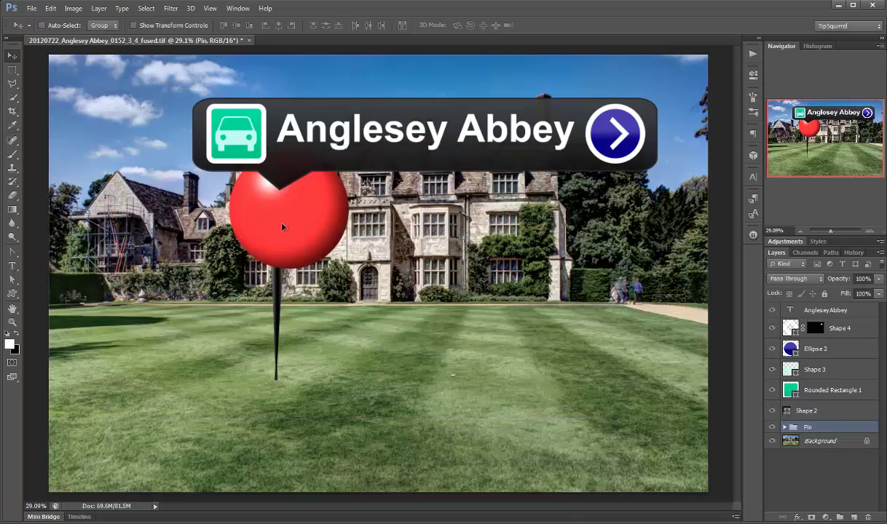
- Move the Pin group onto the lower-left lawn and scale it slightly smaller
drag(277, 231, 204, 291)
key(ctrl+t)
drag(277, 209, 225, 280)
drag(197, 328, 207, 306)
key(Return)
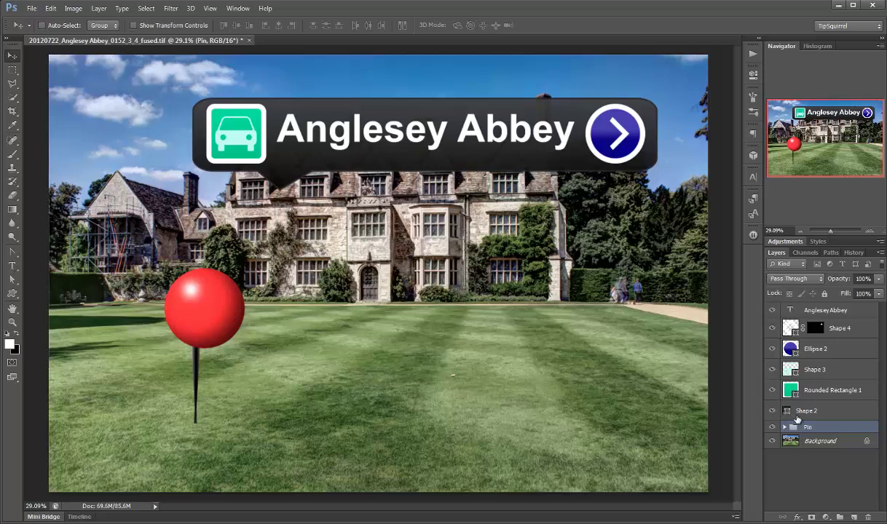
- Group the Anglesey Abbey text through Shape 2 as 'Label' and shift it down-left
click(842, 314)
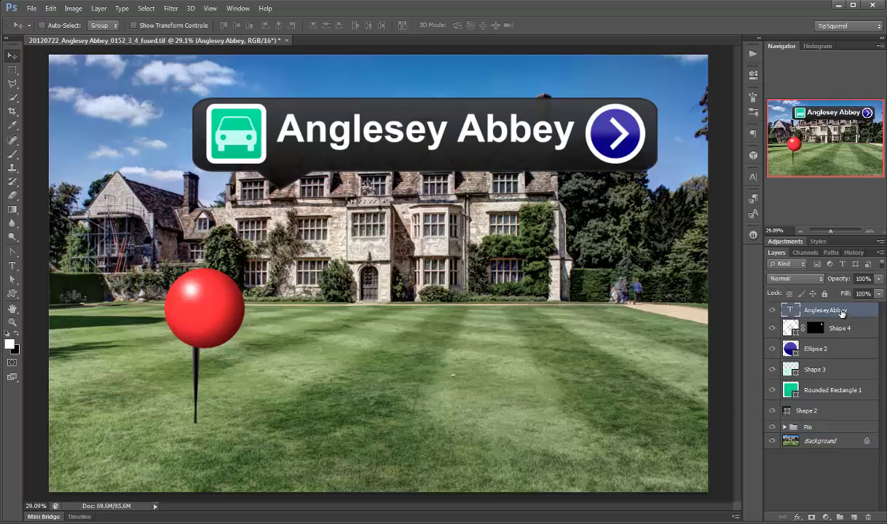
shift+click(836, 415)
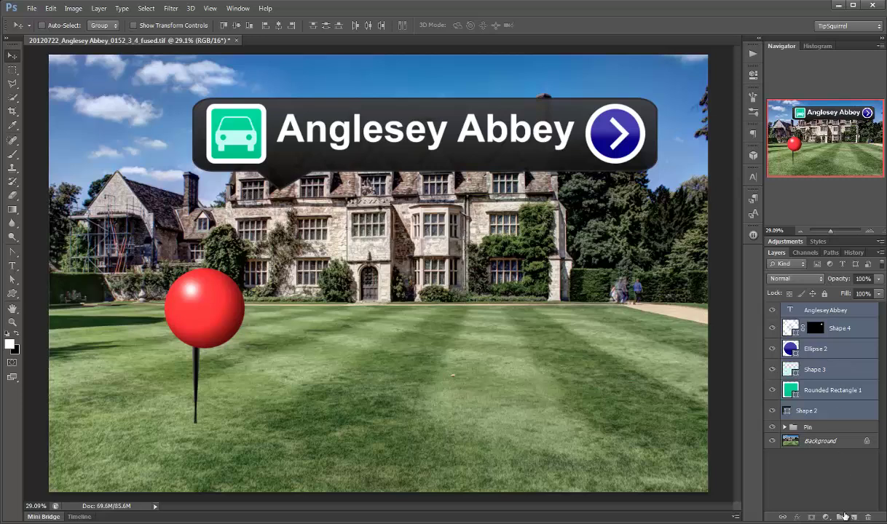
alt+click(841, 517)
text(Label)
key(Return)
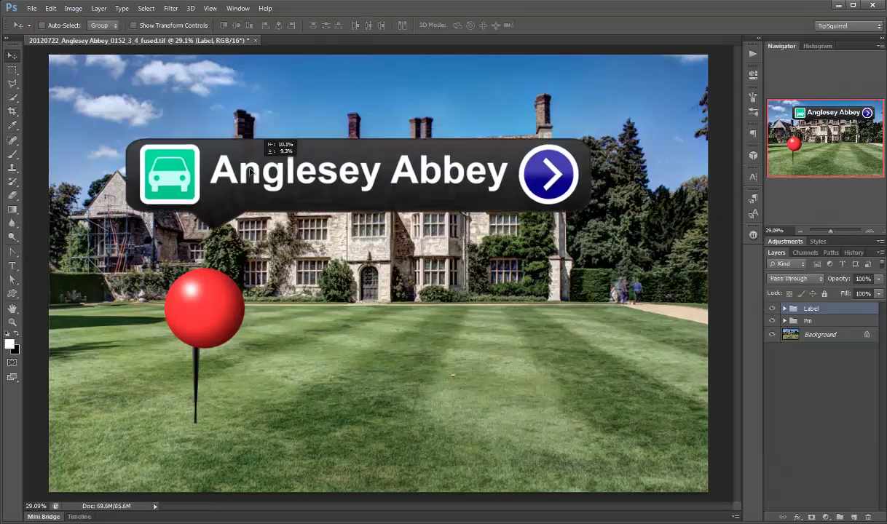
drag(248, 178, 239, 204)
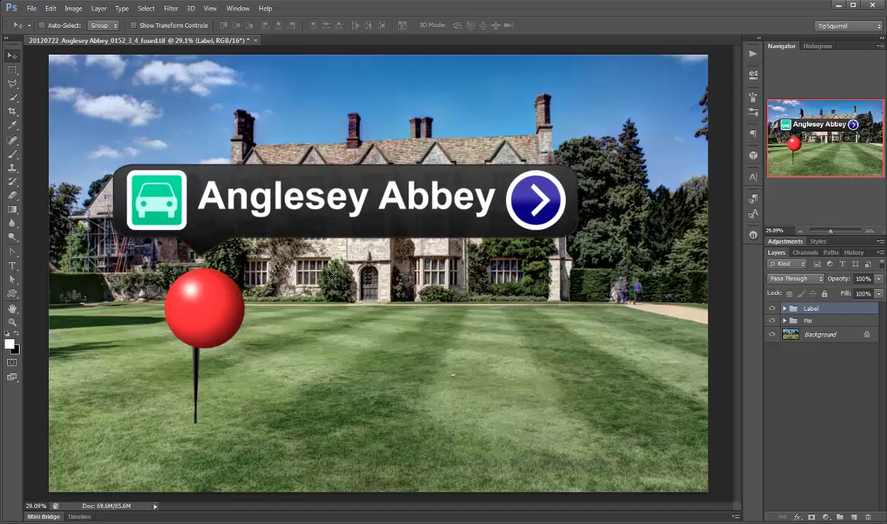
- Nudge the label 2 px left and centre the pin's needle under the red ball
click(786, 322)
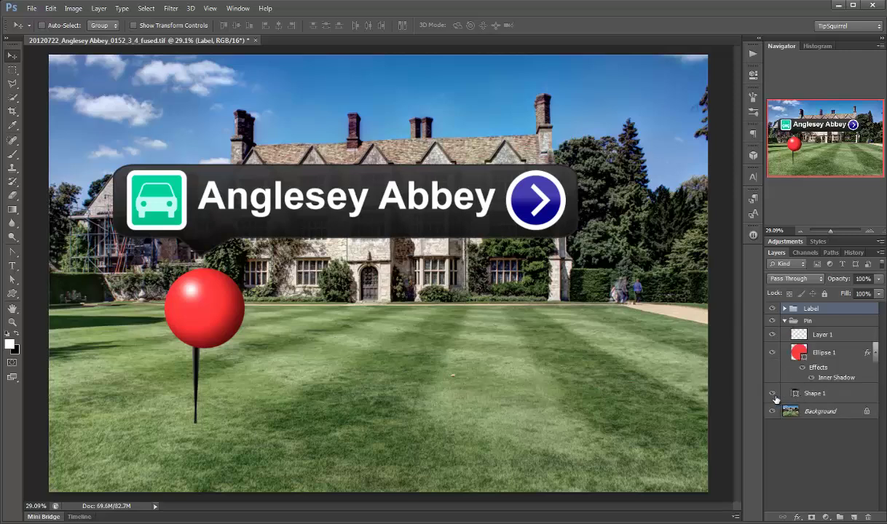
click(773, 393)
click(773, 394)
drag(206, 372, 205, 372)
click(812, 394)
drag(206, 370, 210, 370)
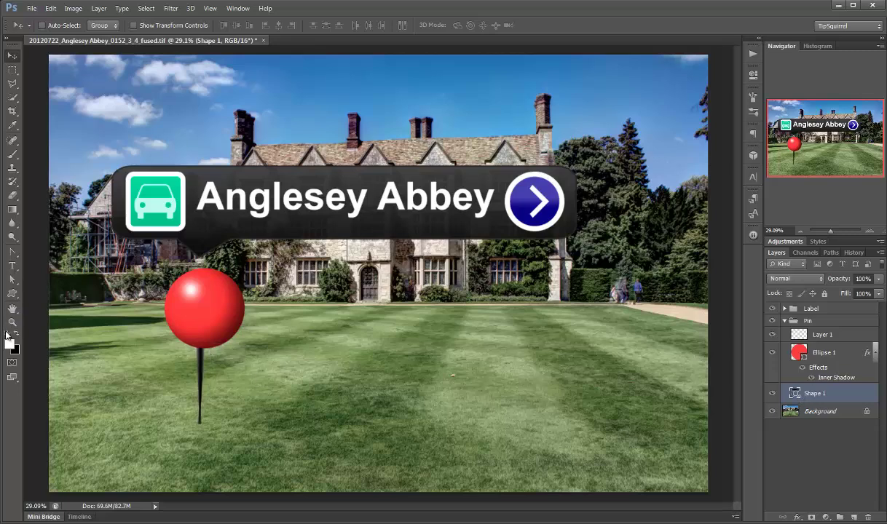
- Set the stem's reflected gradient fill to reversed with a 90% scale
click(11, 293)
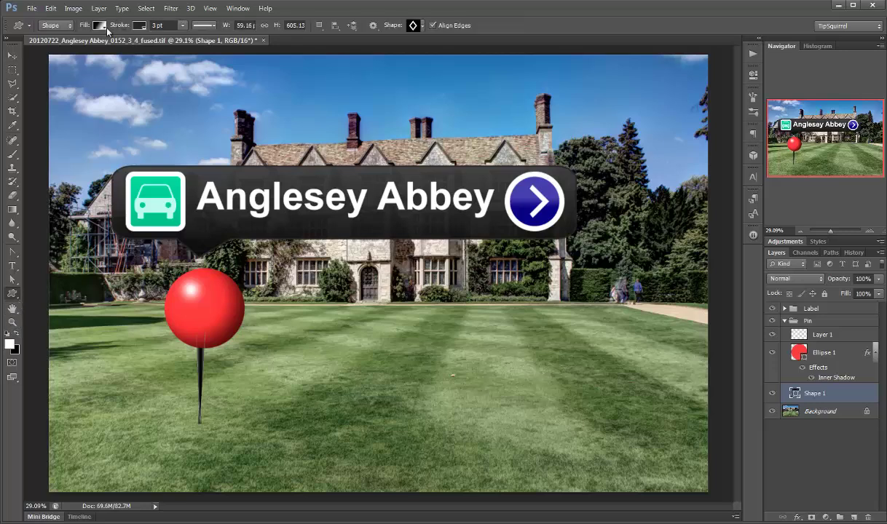
click(99, 26)
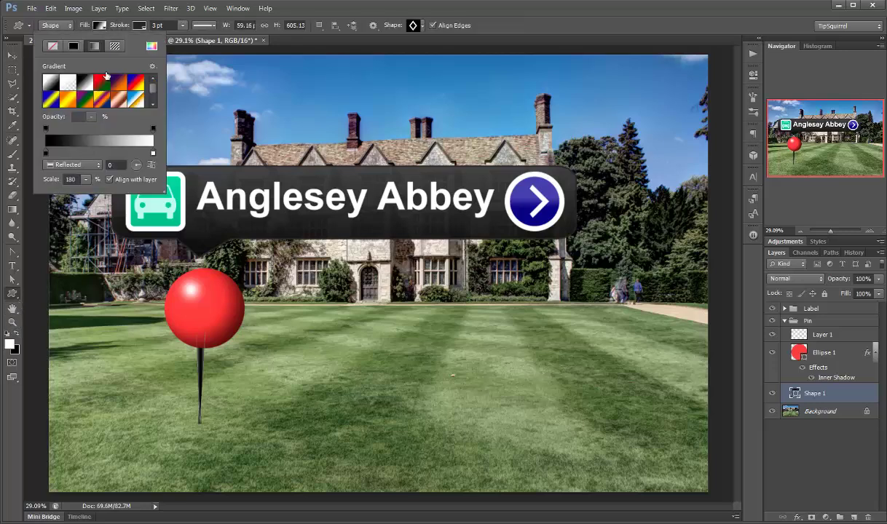
click(85, 181)
drag(85, 194, 82, 195)
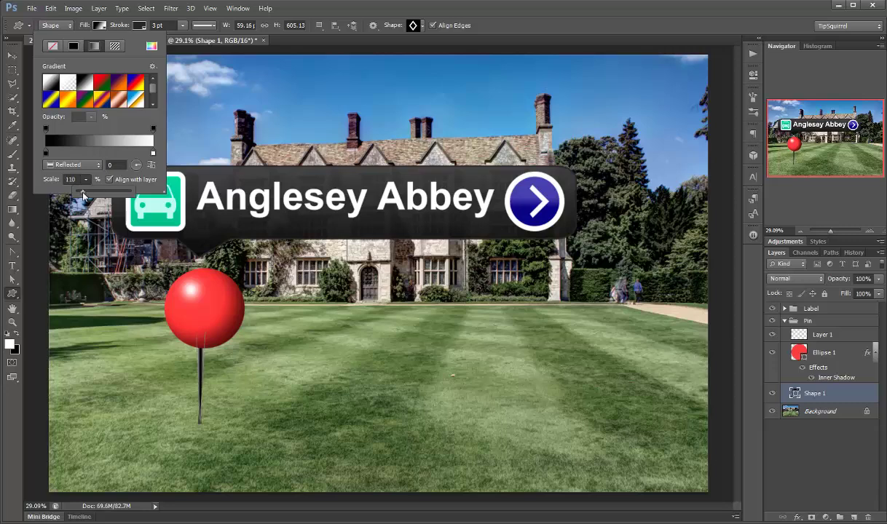
click(153, 166)
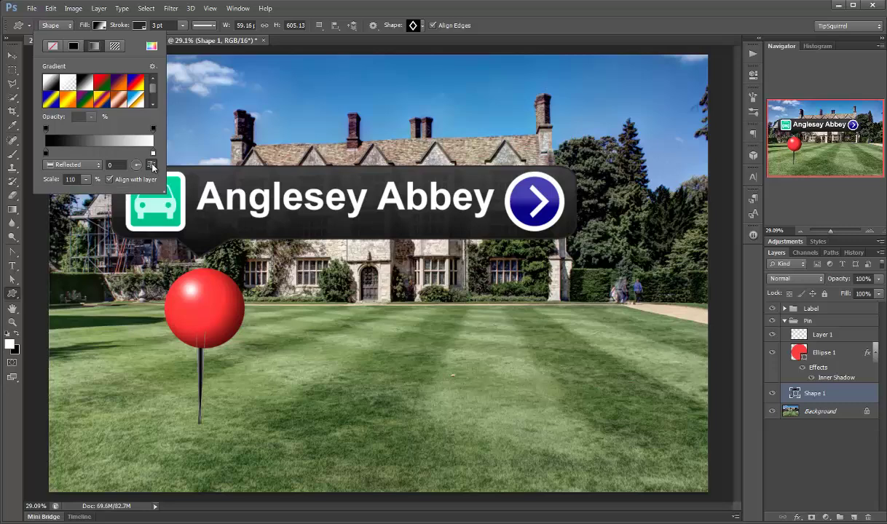
click(85, 179)
drag(82, 188, 85, 193)
key(Return)
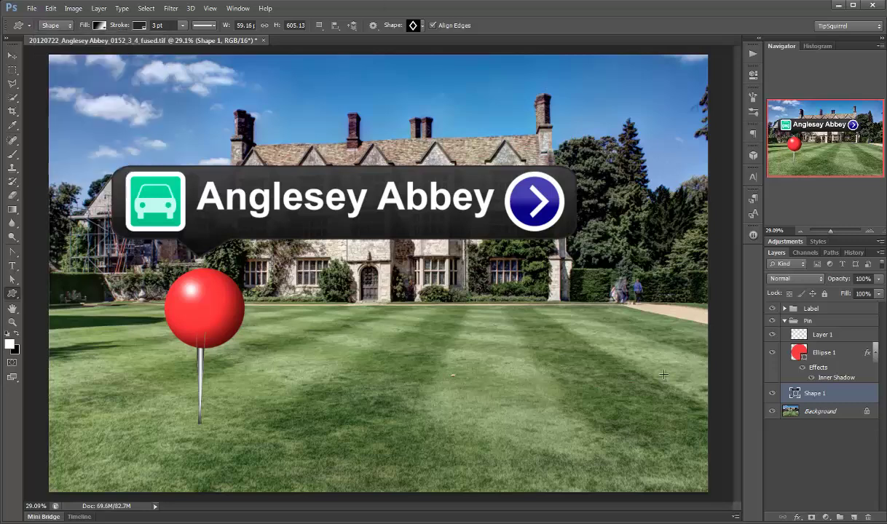
click(795, 445)
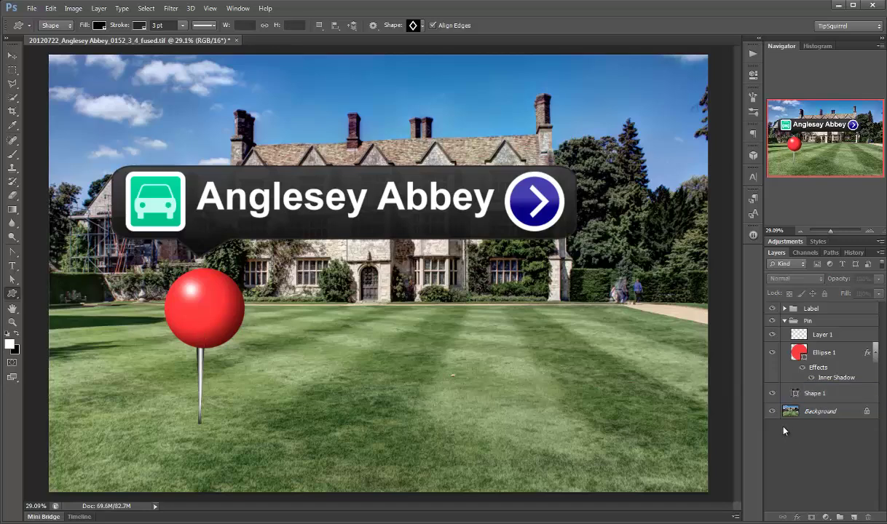
- Load the red ball, pin stem and label outlines as one combined selection
click(779, 321)
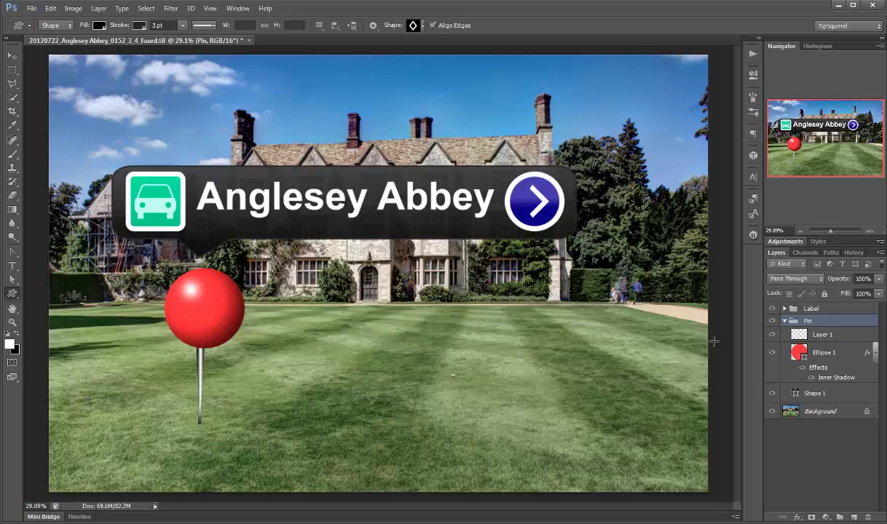
ctrl+click(800, 354)
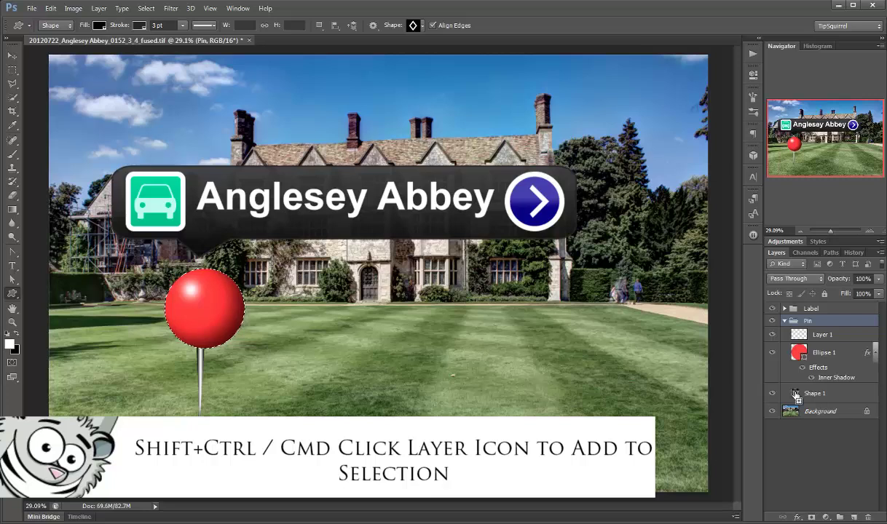
ctrl+shift+click(796, 394)
click(784, 321)
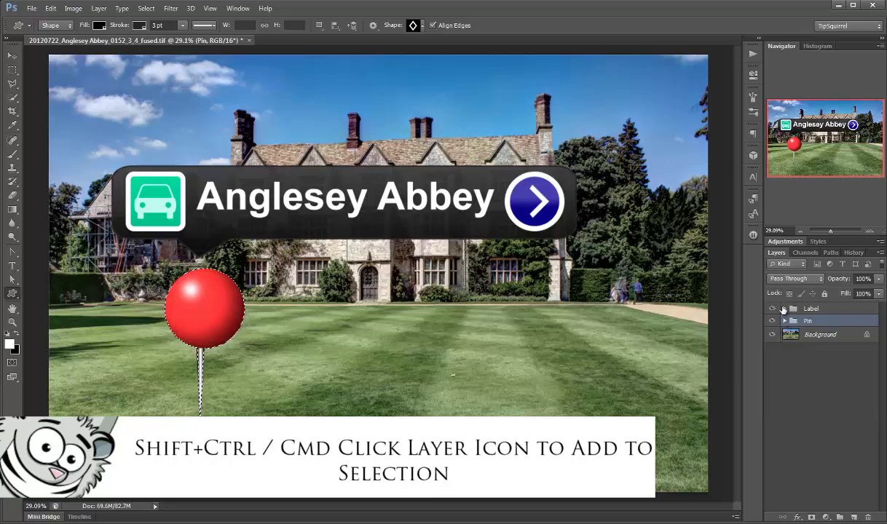
click(784, 309)
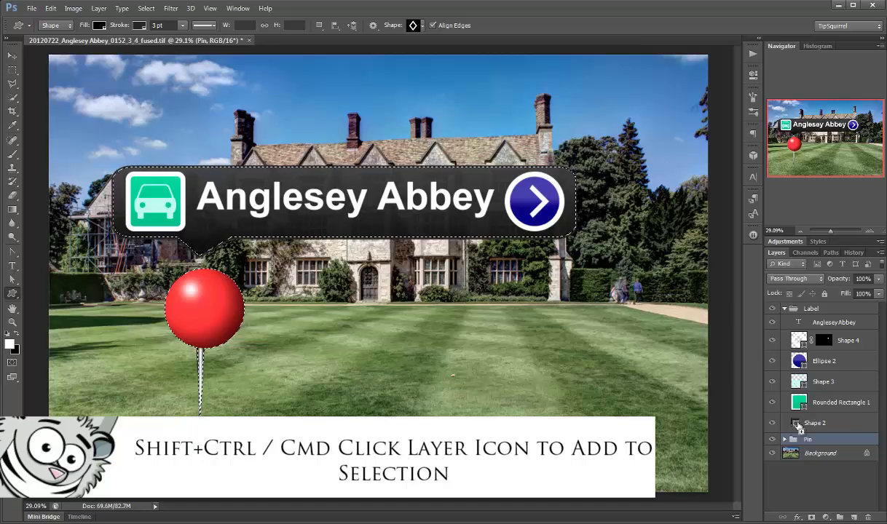
click(785, 309)
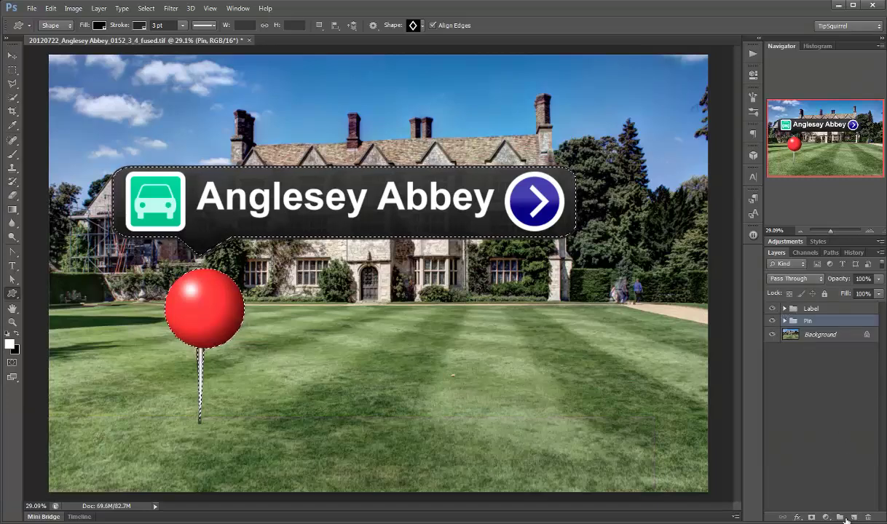
click(815, 308)
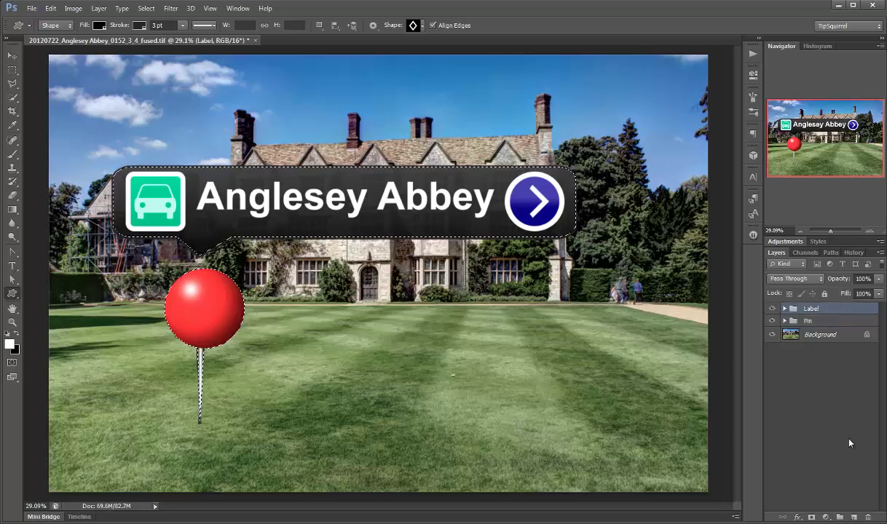
- Fill a new layer above the Label group with black and deselect
click(854, 516)
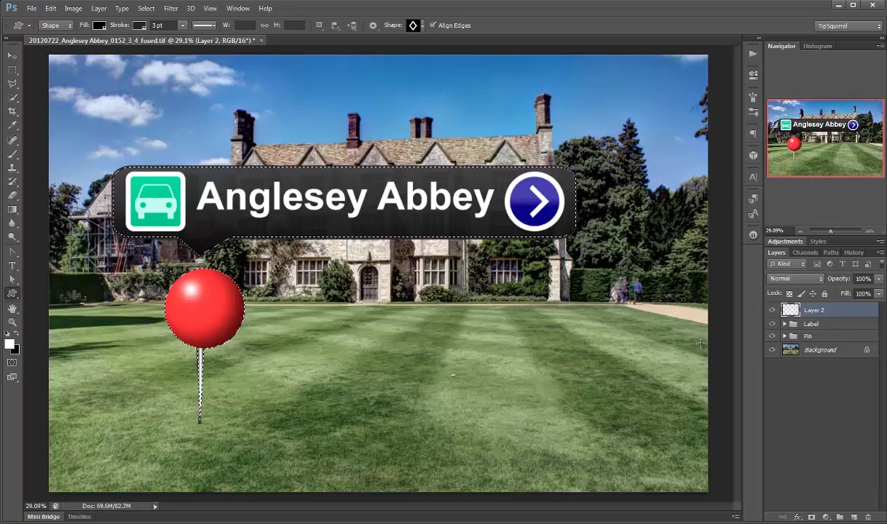
key(d)
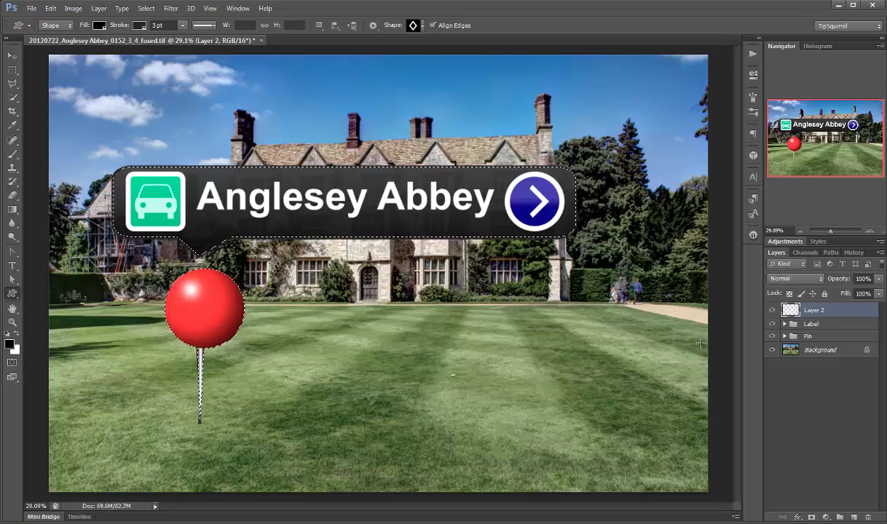
key(alt+BackSpace)
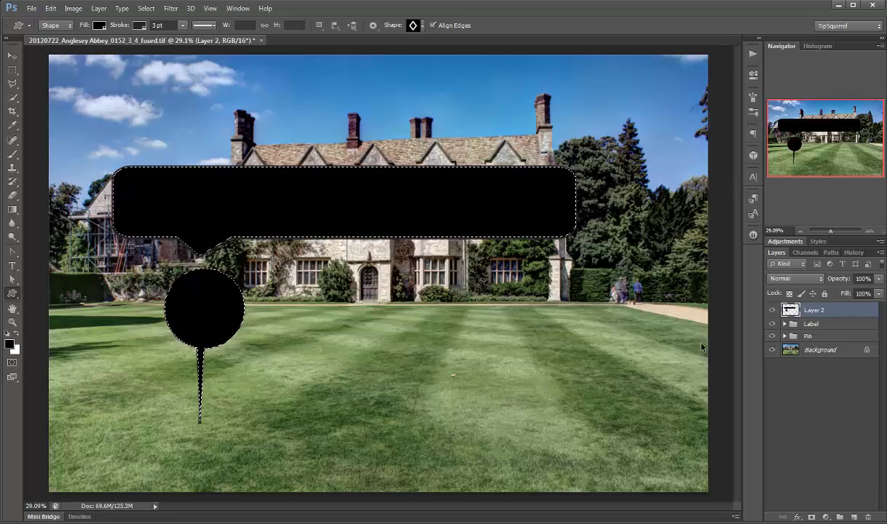
key(ctrl+d)
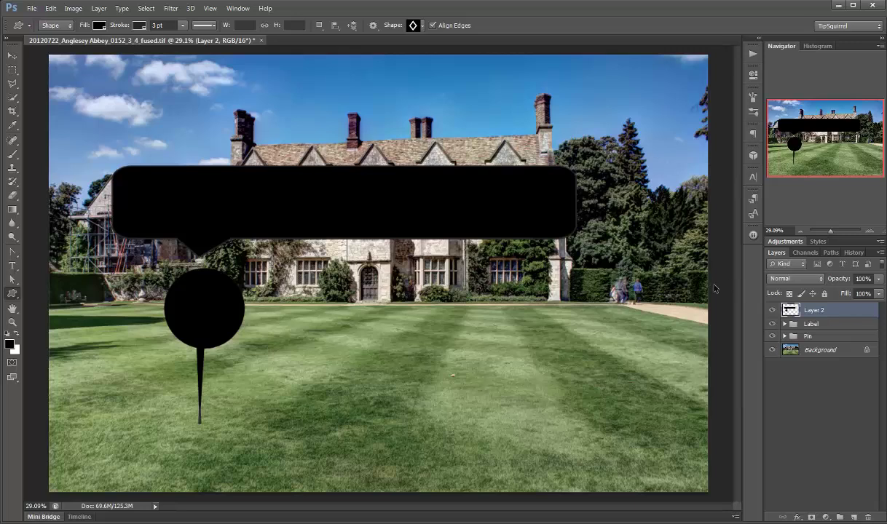
- Squash and skew the black silhouette to about 39% height across the lawn, tip at the pin's point
key(ctrl+t)
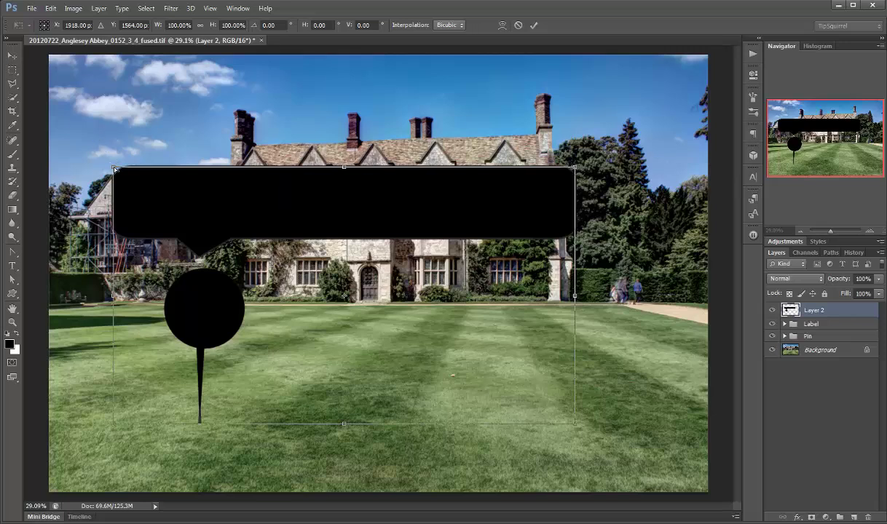
drag(114, 169, 564, 212)
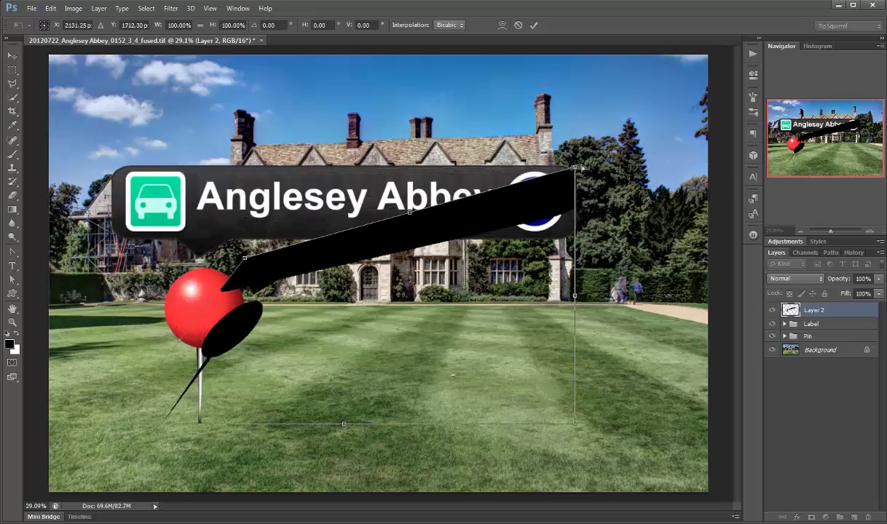
drag(574, 168, 657, 298)
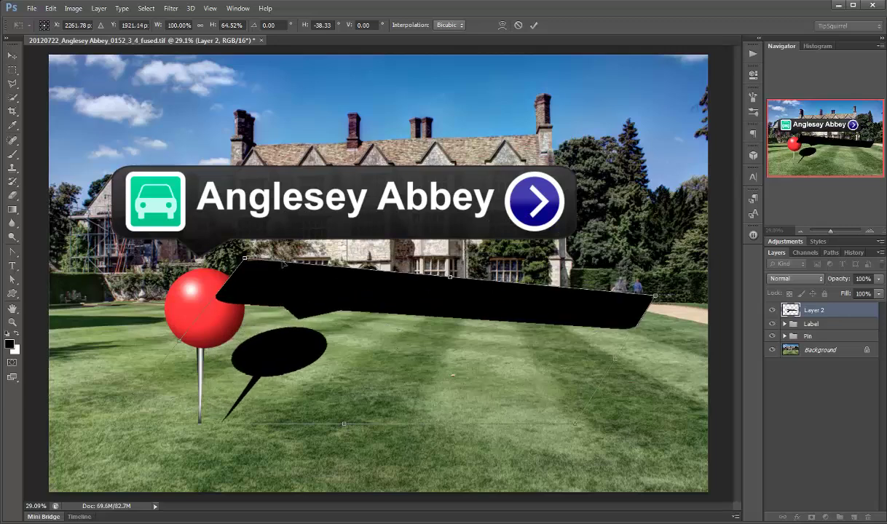
drag(244, 258, 299, 312)
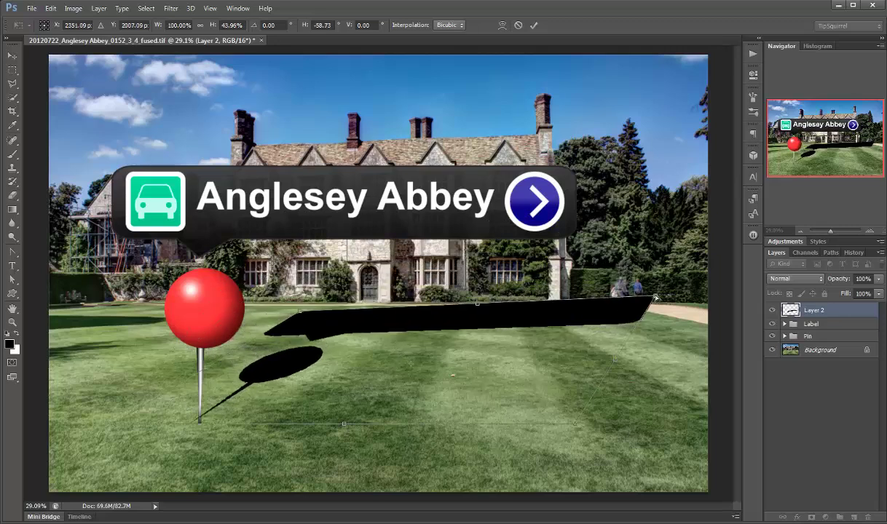
drag(655, 296, 663, 355)
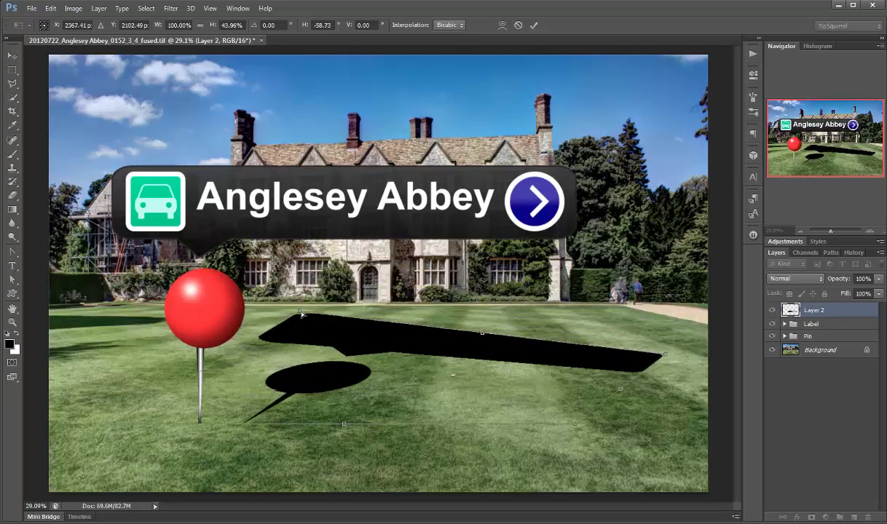
drag(305, 316, 352, 321)
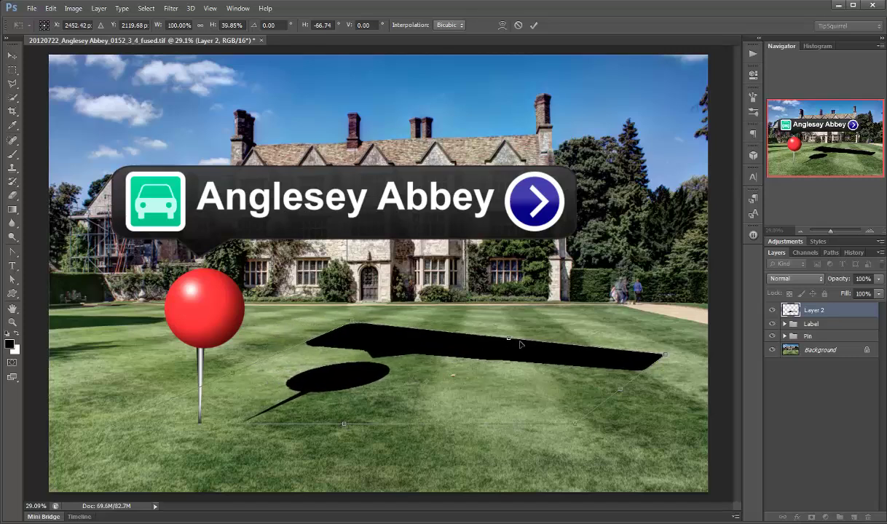
drag(509, 338, 526, 328)
drag(437, 380, 406, 388)
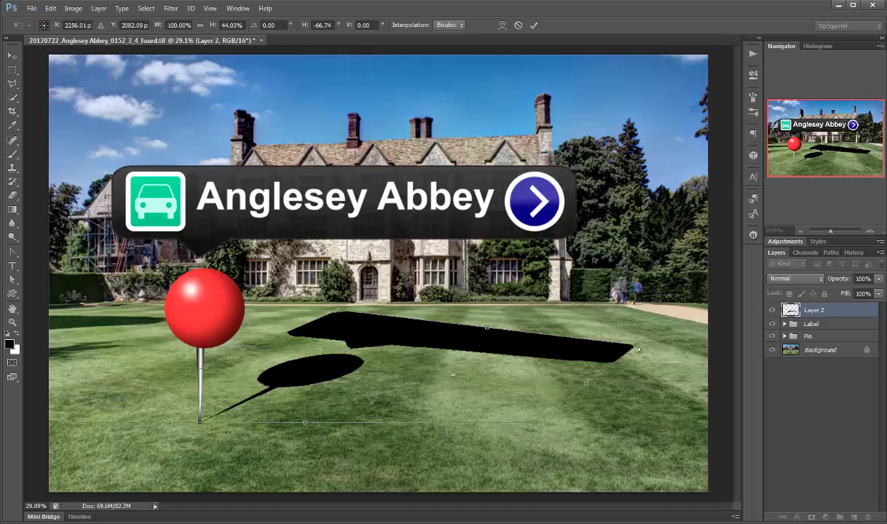
drag(639, 350, 650, 342)
drag(452, 392, 456, 394)
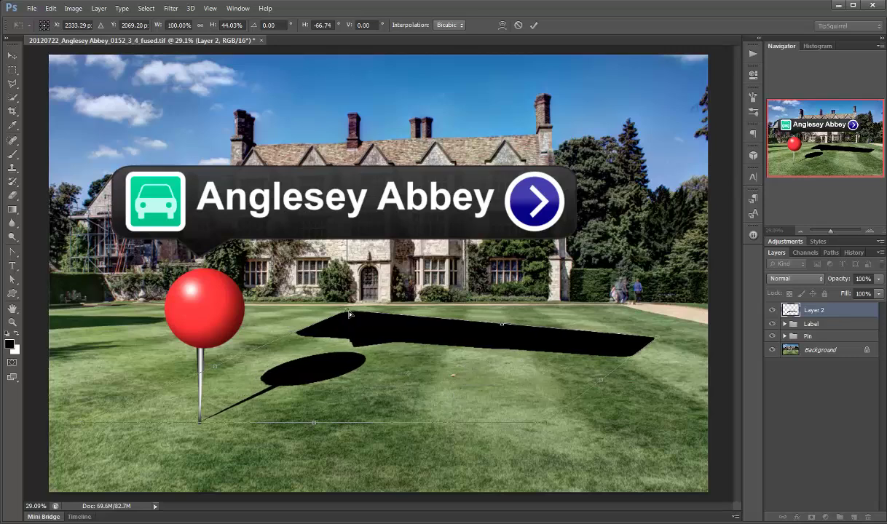
drag(348, 314, 347, 328)
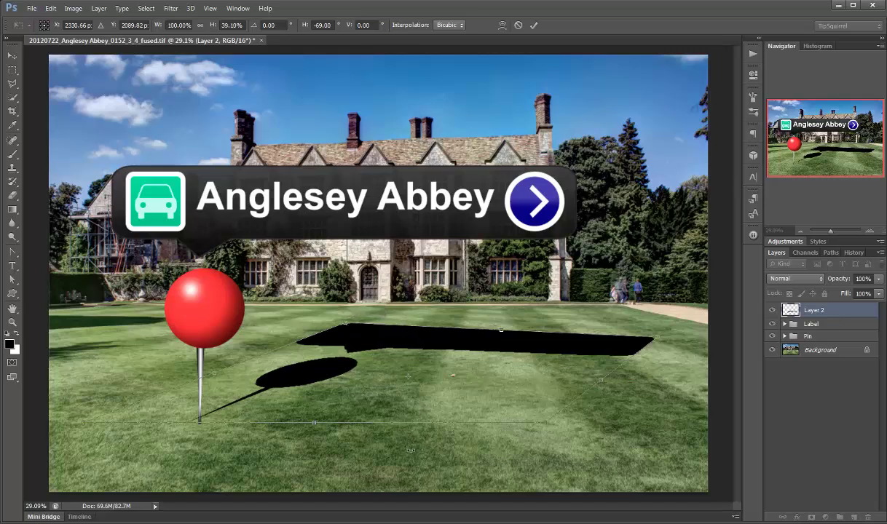
drag(397, 412, 408, 414)
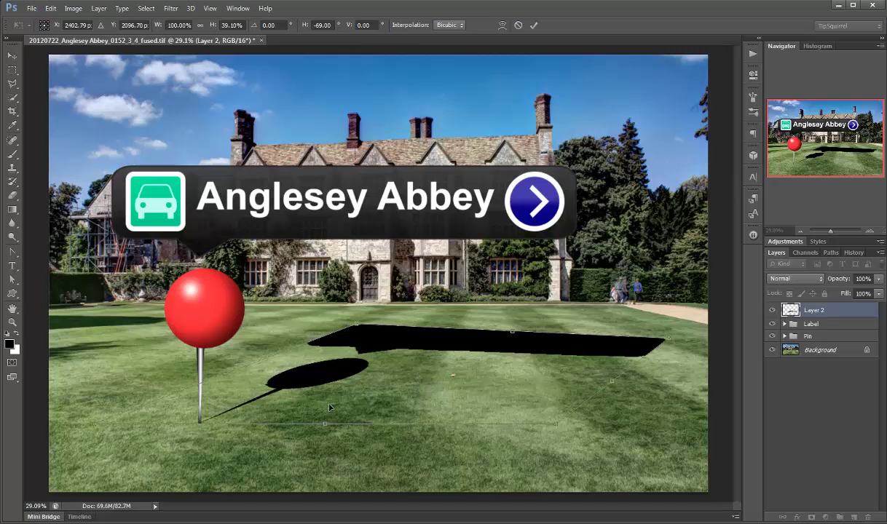
- Commit the shadow transform, apply a Gaussian Blur, and lower Layer 2's opacity to 40%
click(534, 25)
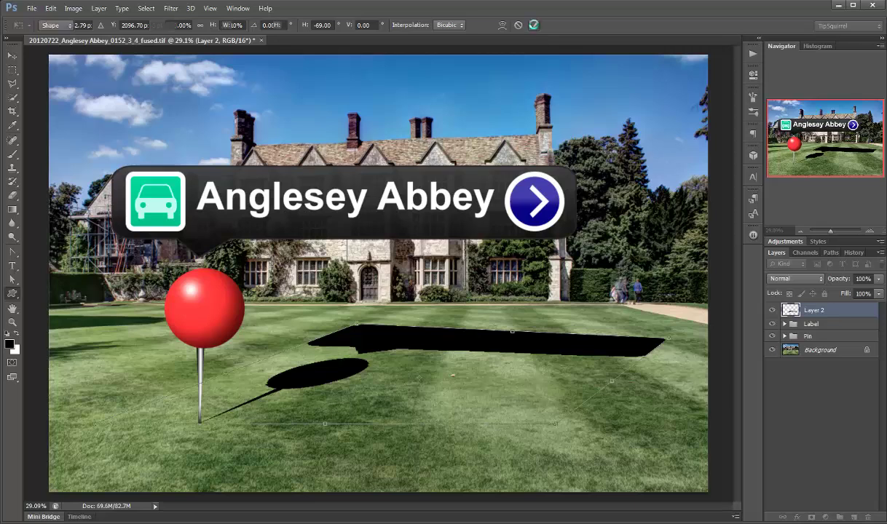
click(171, 8)
mouse_move(175, 143)
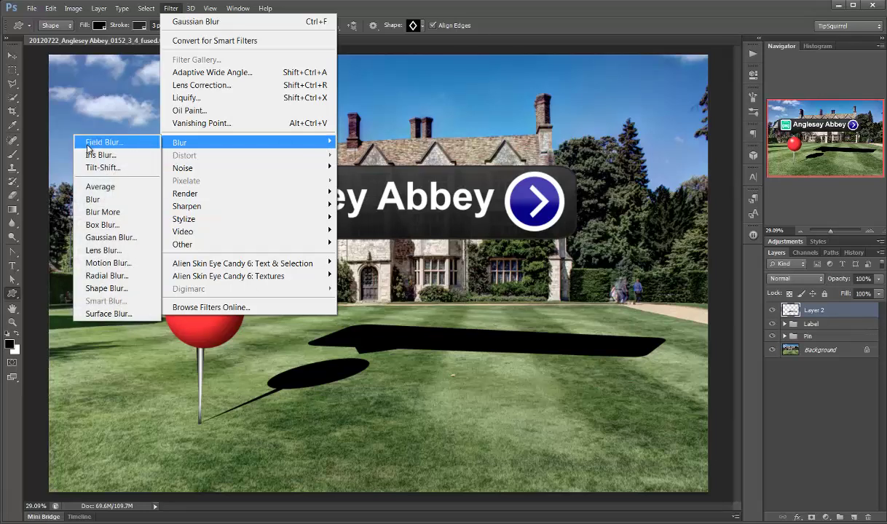
click(105, 237)
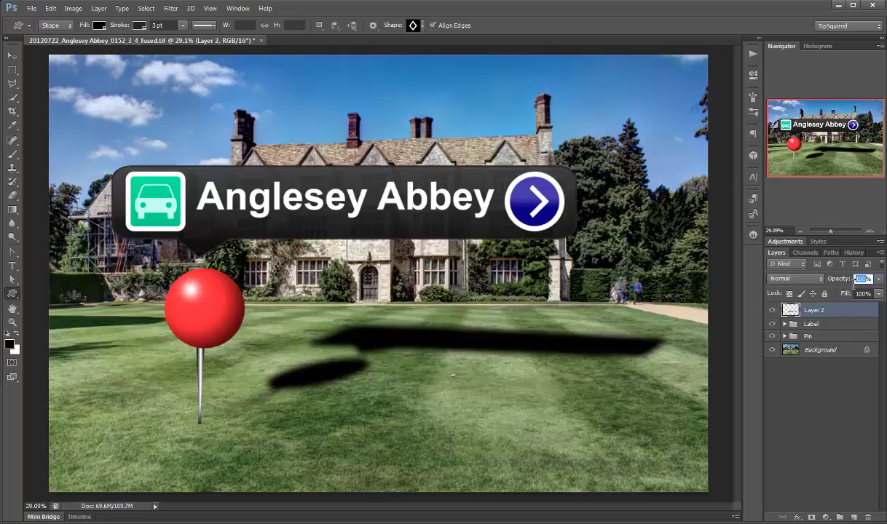
drag(833, 278, 841, 273)
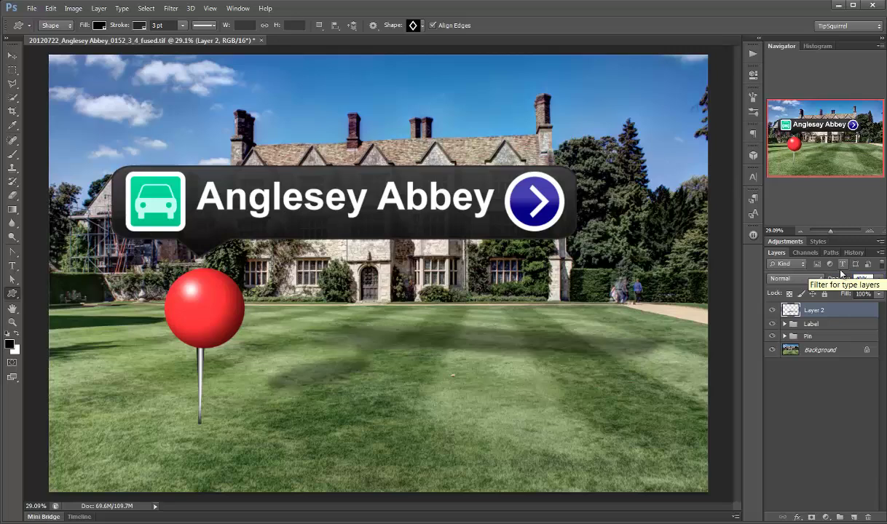
click(823, 387)
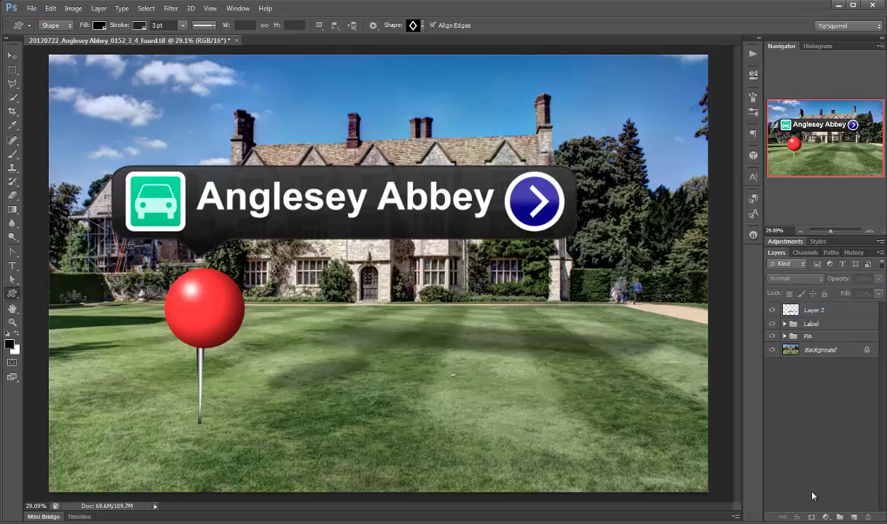